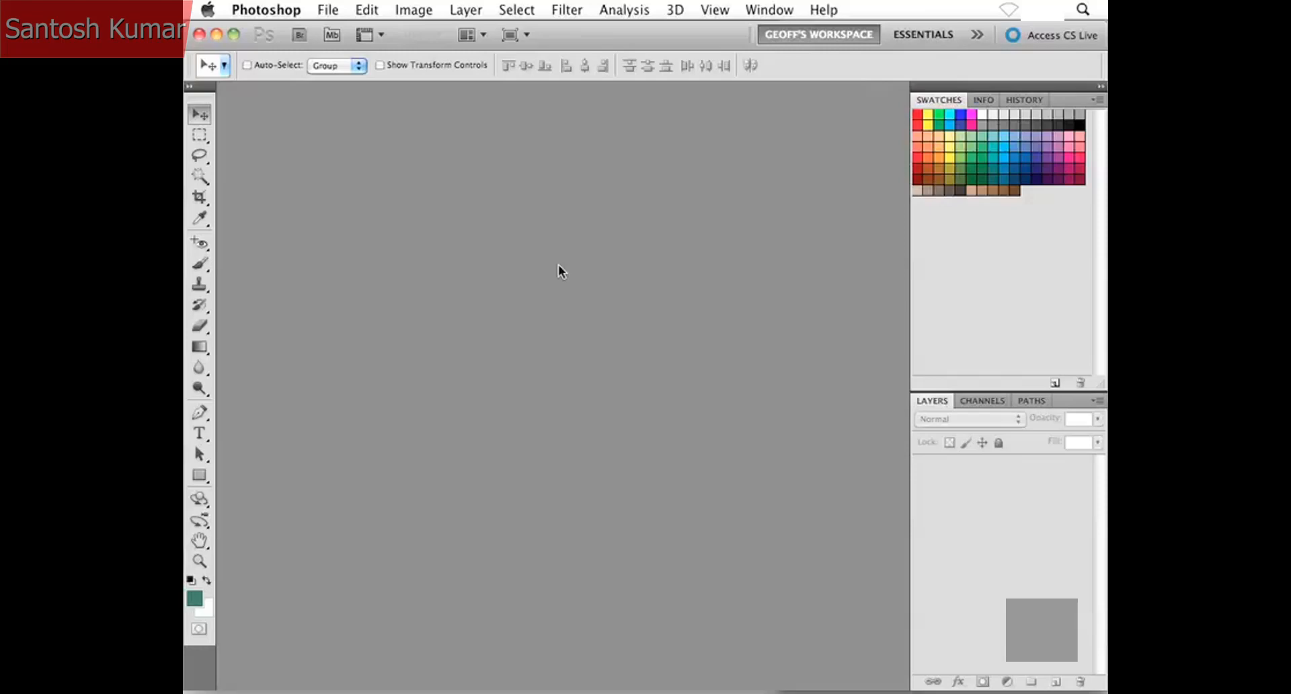
Open the Scientist2.psd image from the Project Files folder.
{"action": "key", "text": "super+o"}
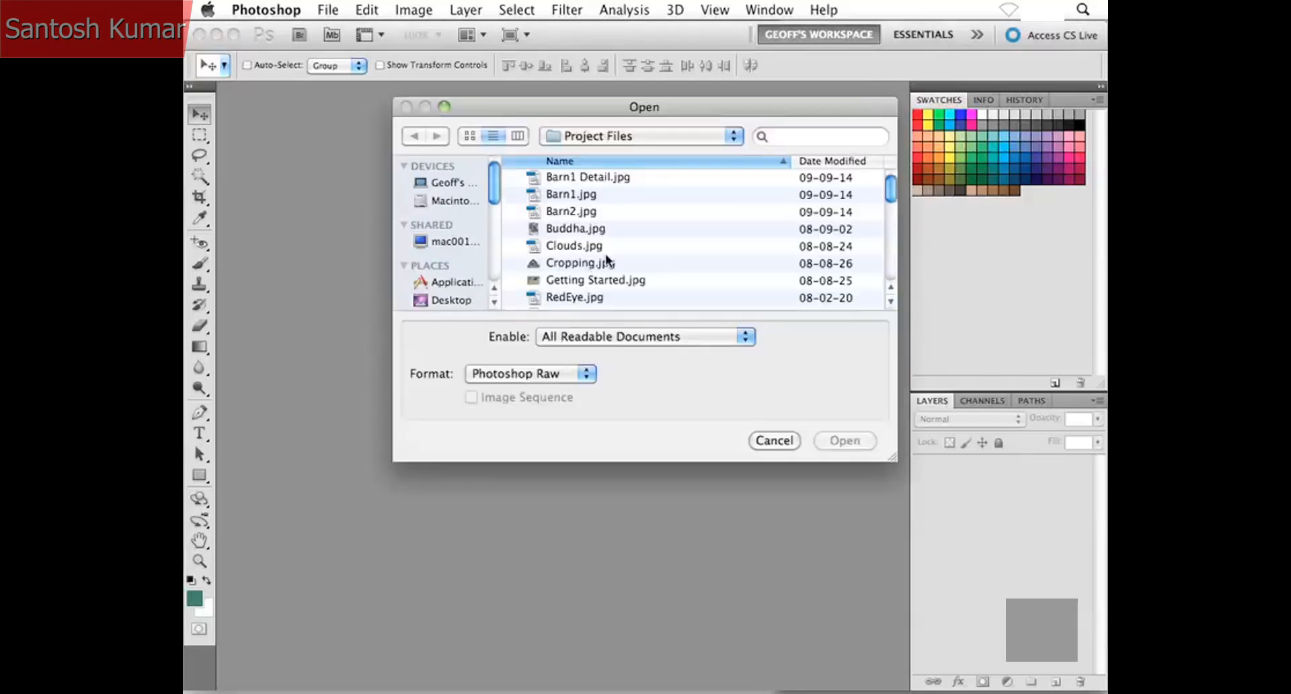
{"action": "scroll", "coordinate": [606, 256], "scroll_direction": "down", "scroll_amount": 6}
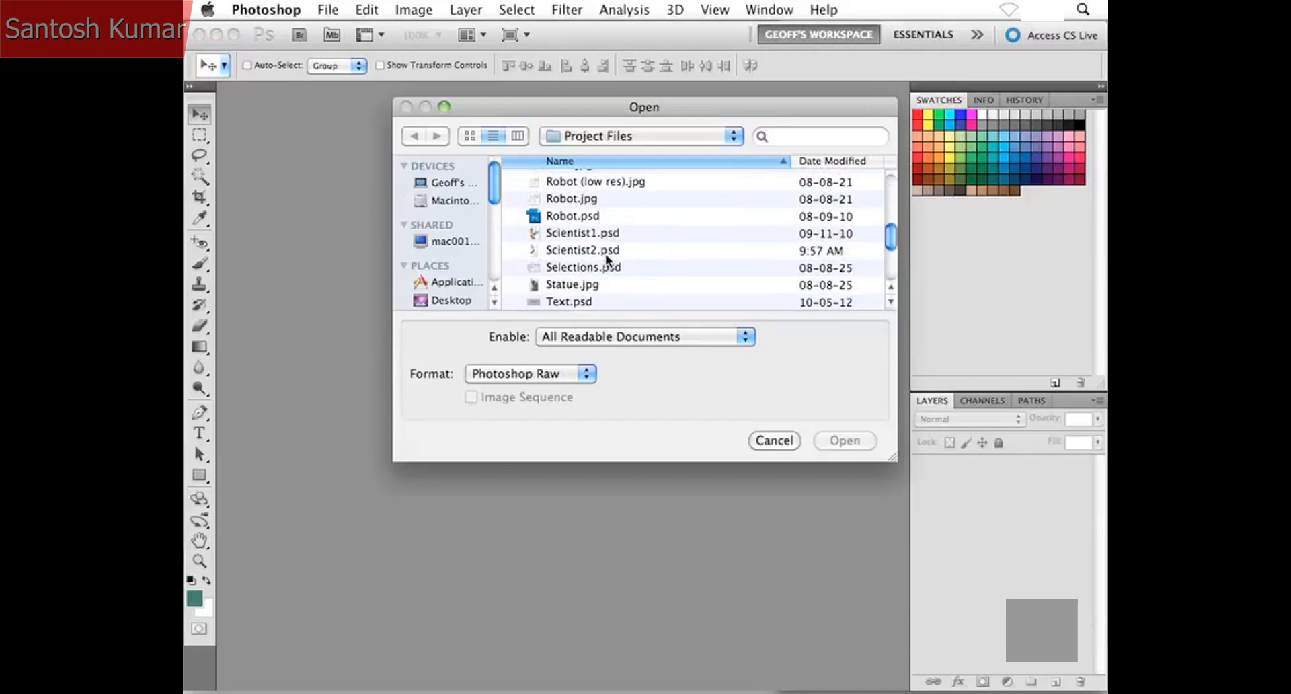
{"action": "left_click", "coordinate": [587, 250]}
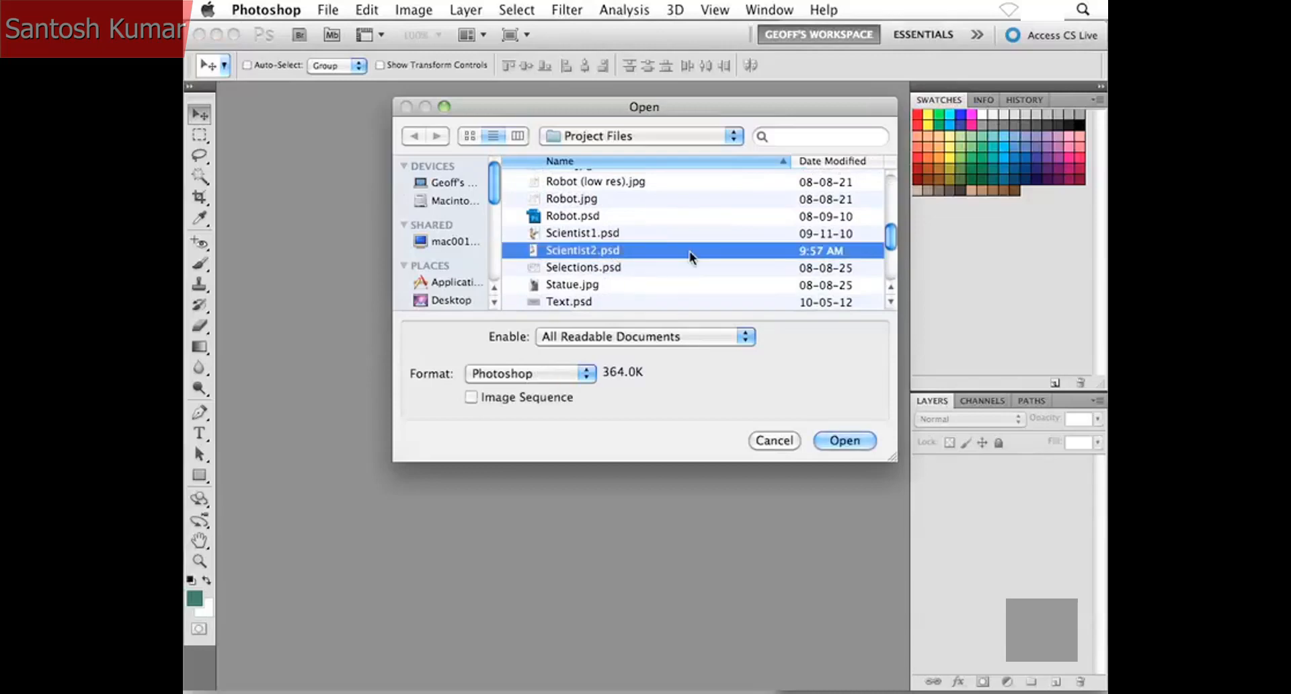
{"action": "left_click", "coordinate": [849, 440]}
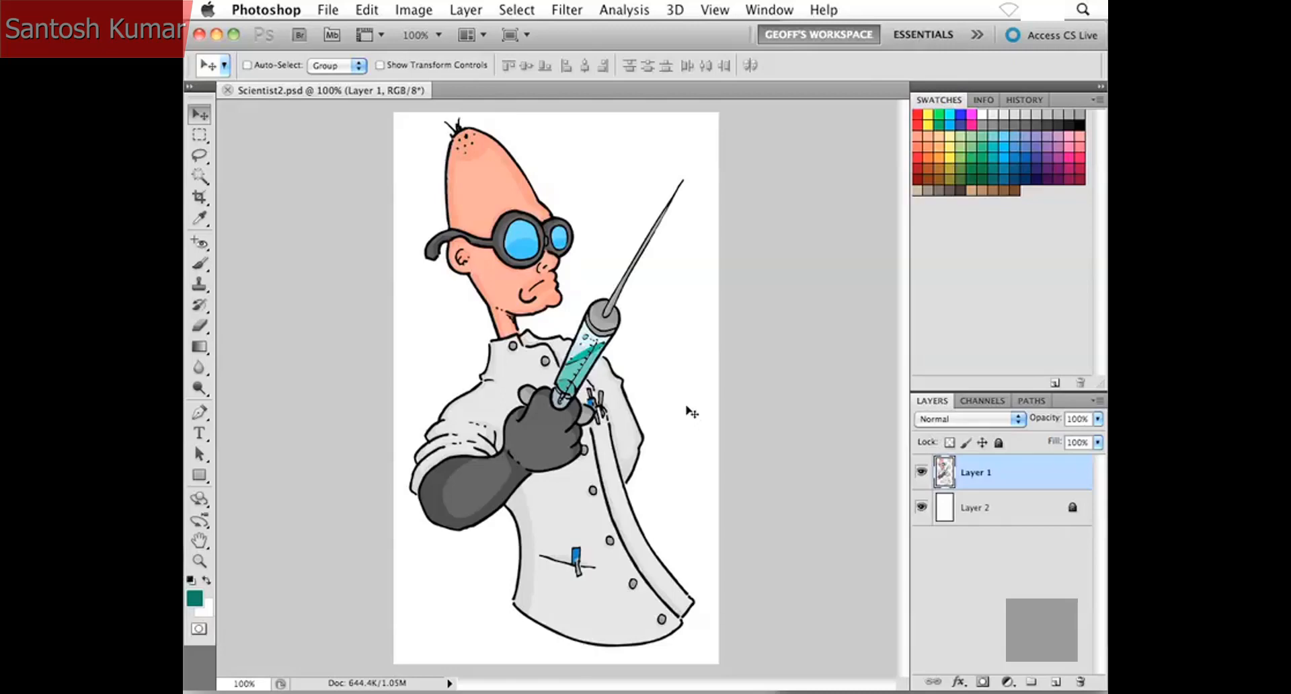
Start the Add Noise filter on Layer 1 and centre its preview on the scientist's head.
{"action": "left_click", "coordinate": [566, 10]}
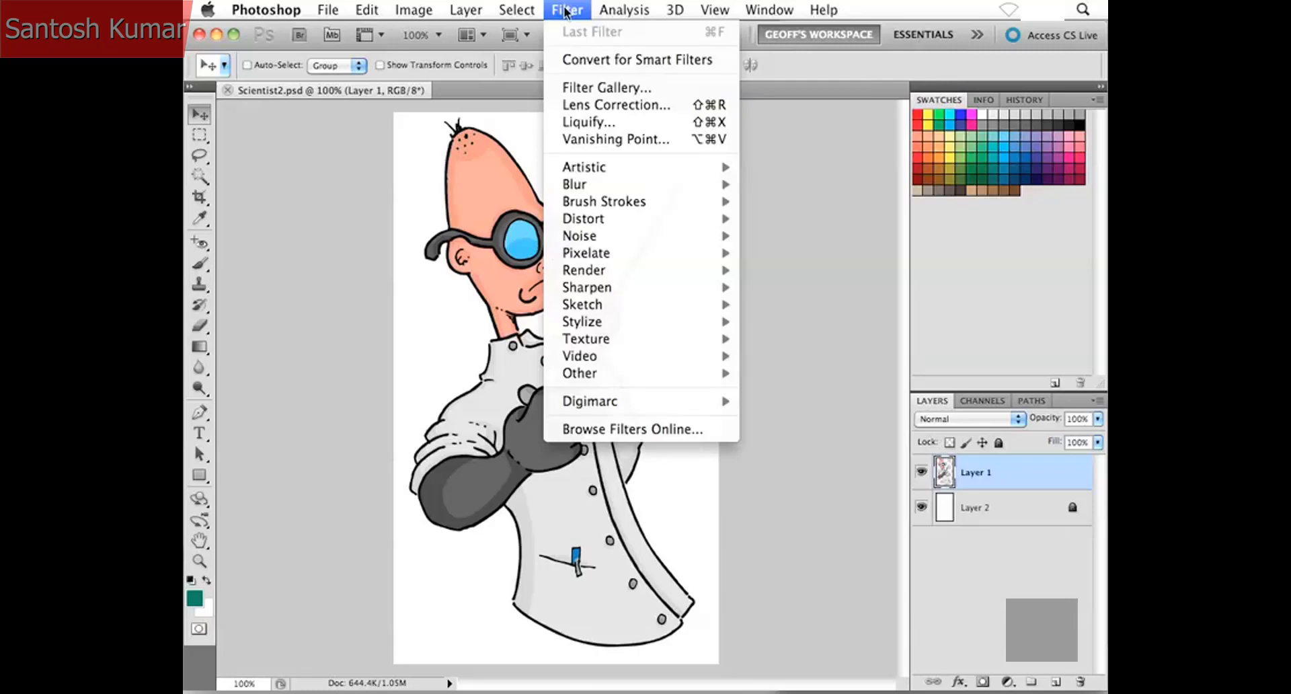
{"action": "mouse_move", "coordinate": [621, 236]}
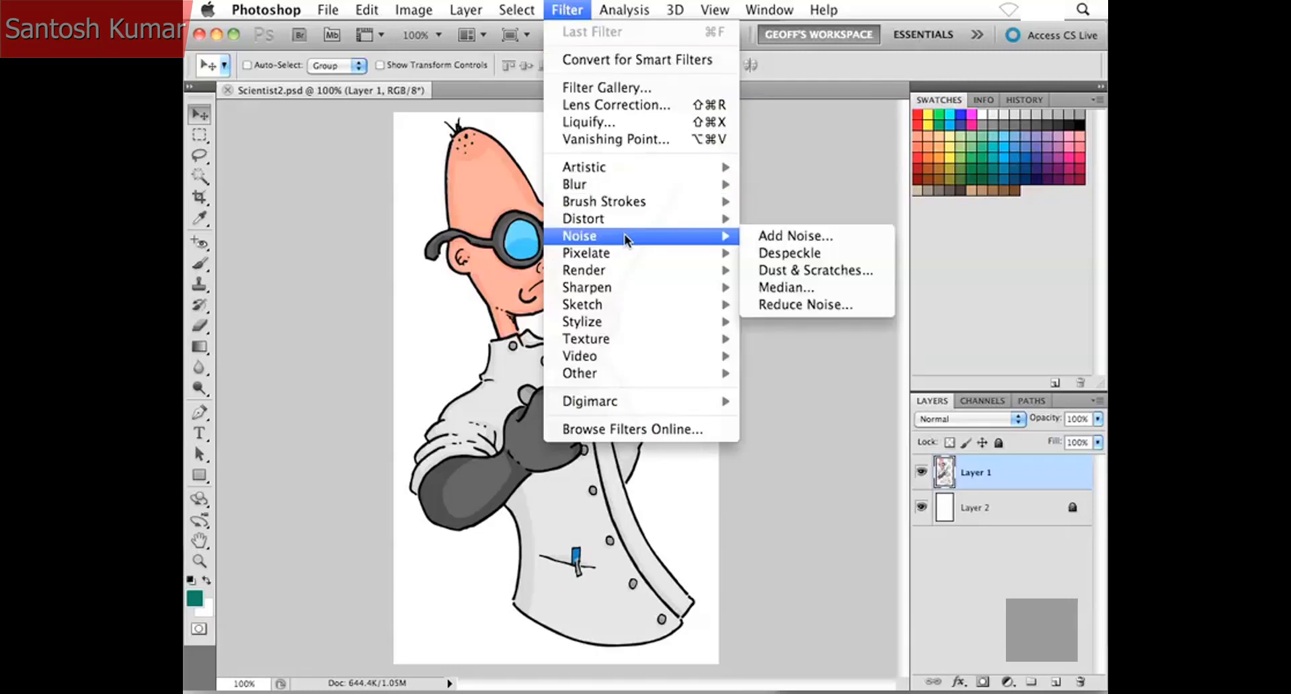
{"action": "left_click", "coordinate": [839, 238]}
{"action": "mouse_move", "coordinate": [822, 127]}
{"action": "left_mouse_down"}
{"action": "mouse_move", "coordinate": [802, 119]}
{"action": "mouse_move", "coordinate": [800, 134]}
{"action": "left_mouse_up"}
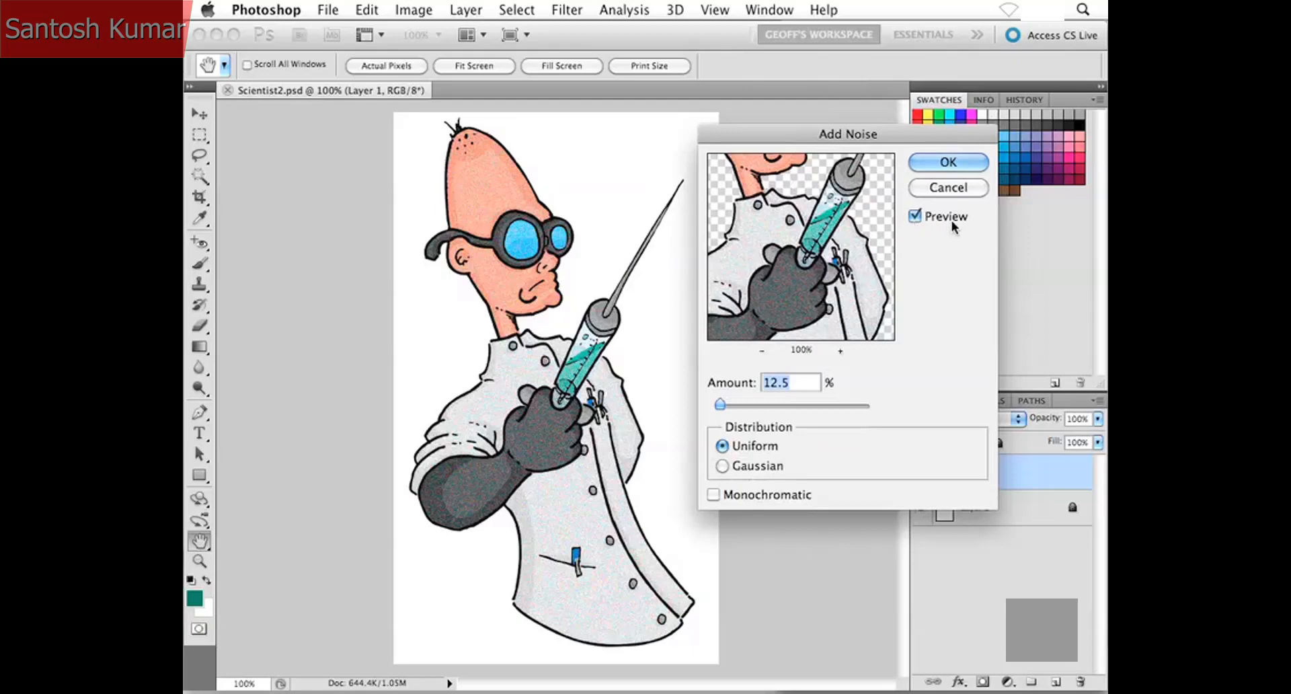
{"action": "key", "text": "alt"}
{"action": "left_click_drag", "start_coordinate": [791, 202], "coordinate": [785, 231]}
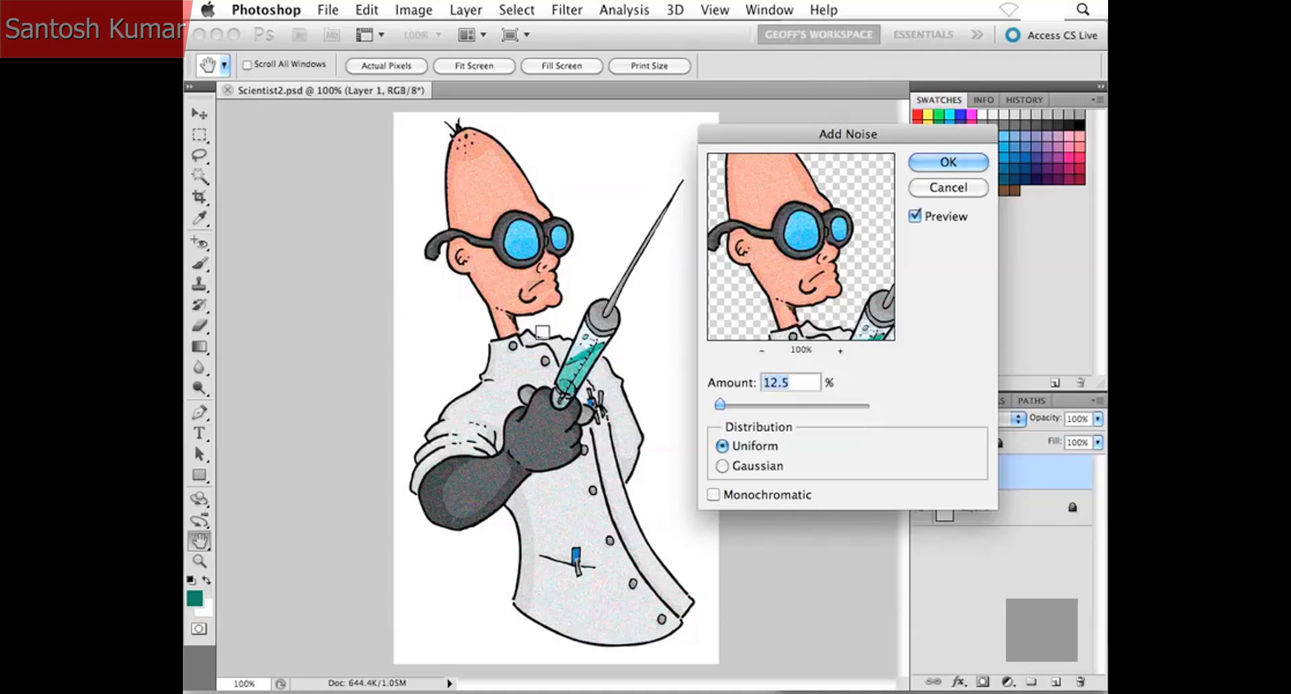
Set the noise amount to 16.57% with Gaussian distribution and make the noise monochromatic.
{"action": "mouse_move", "coordinate": [719, 405]}
{"action": "left_mouse_down"}
{"action": "mouse_move", "coordinate": [808, 410]}
{"action": "mouse_move", "coordinate": [722, 408]}
{"action": "left_mouse_up"}
{"action": "left_click", "coordinate": [753, 466]}
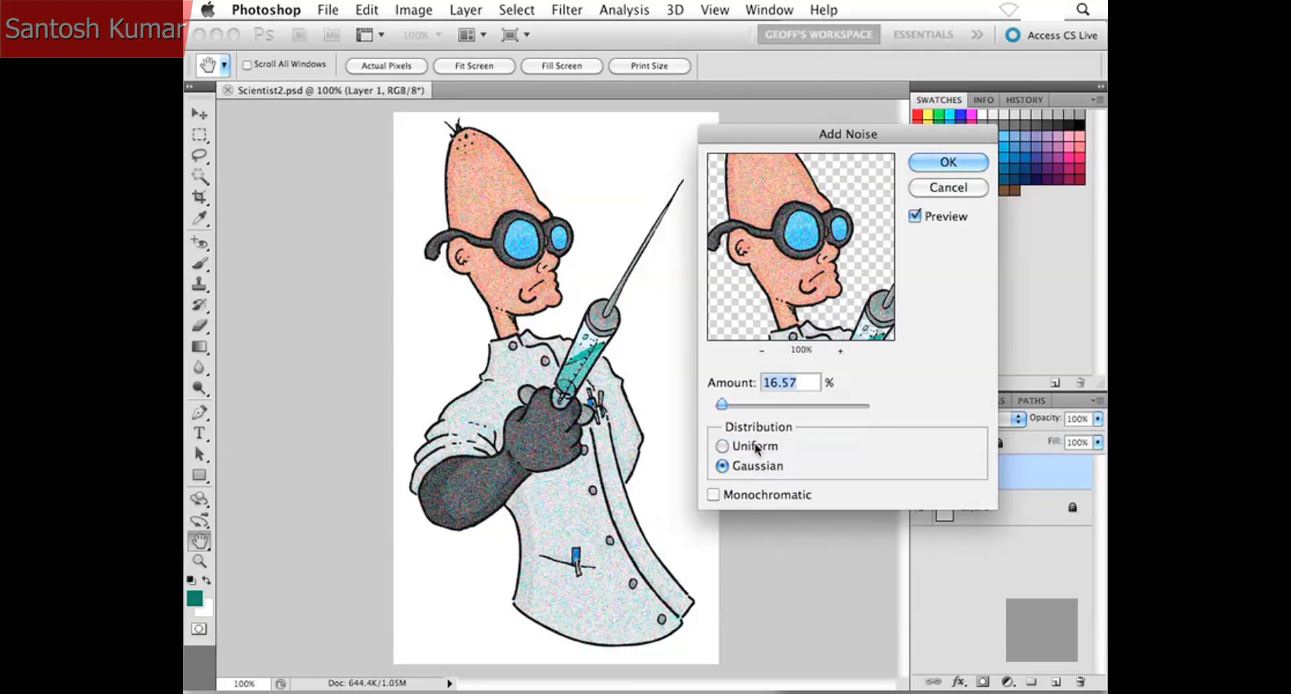
{"action": "left_click", "coordinate": [754, 445]}
{"action": "left_click", "coordinate": [757, 466]}
{"action": "left_click", "coordinate": [756, 494]}
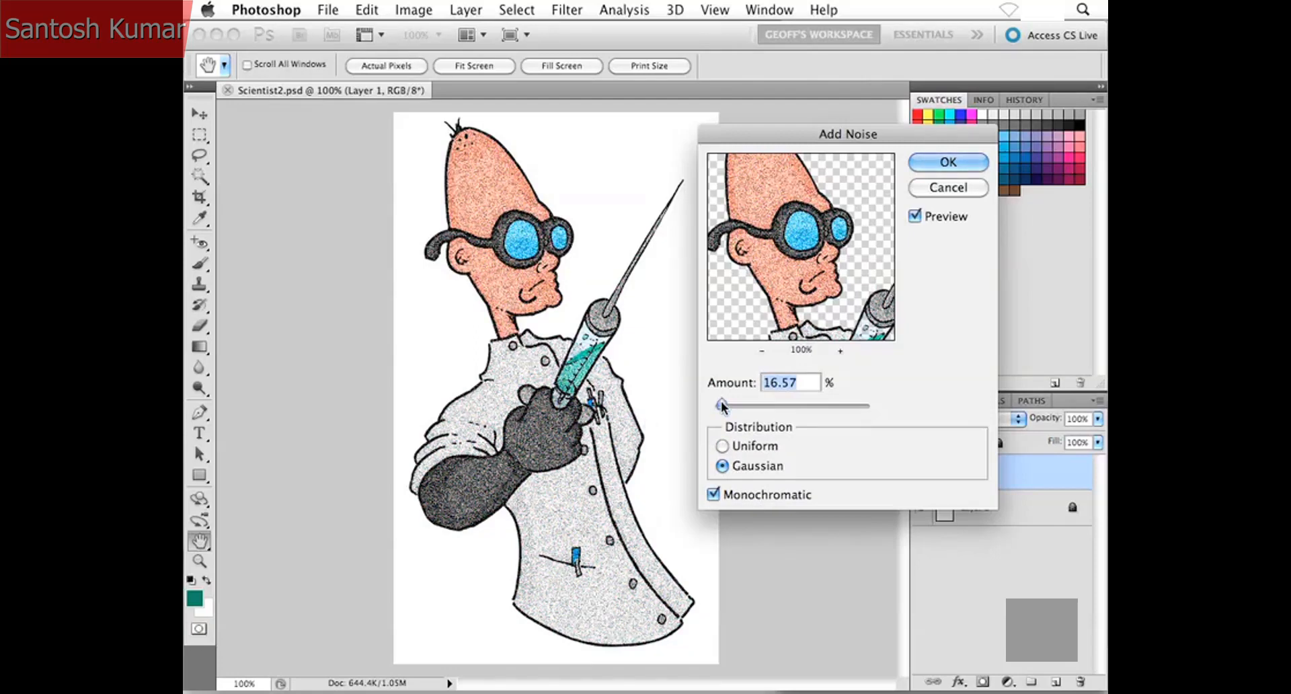
Reduce the noise amount slightly and apply the filter to Layer 1, undoing it once the result has been viewed.
{"action": "left_click_drag", "start_coordinate": [720, 401], "coordinate": [718, 403]}
{"action": "left_click", "coordinate": [924, 168]}
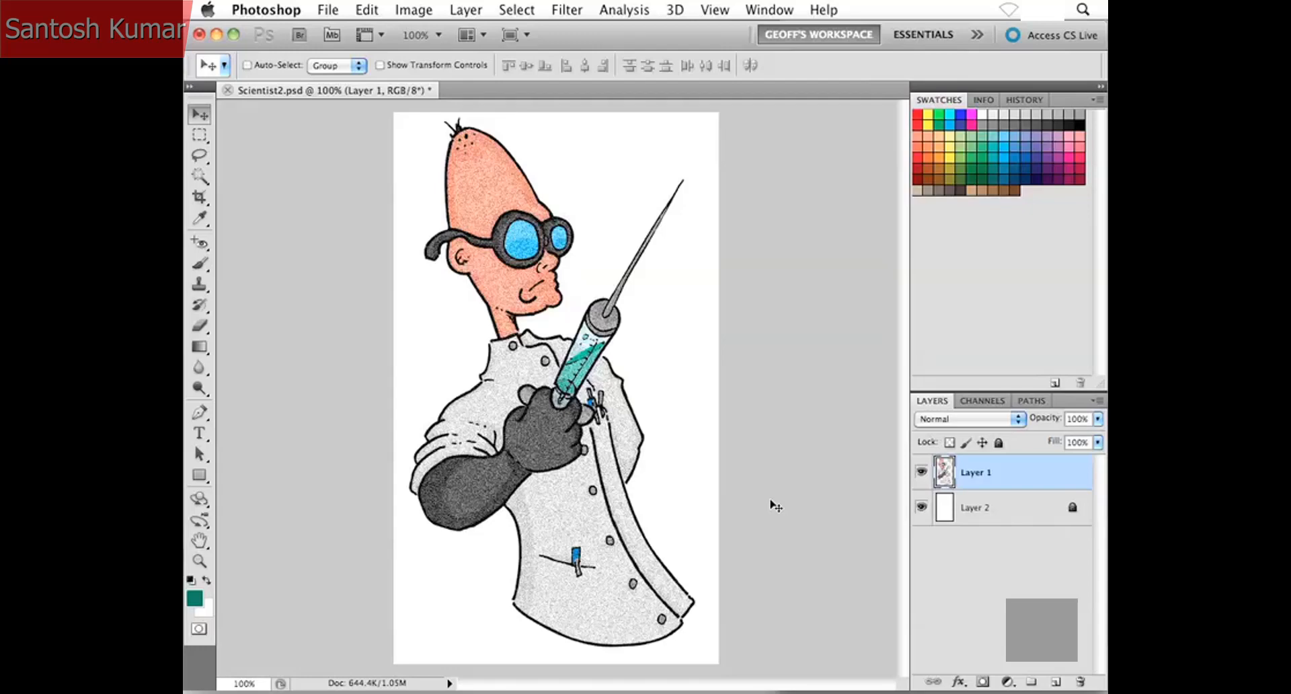
{"action": "key", "text": "super+z"}
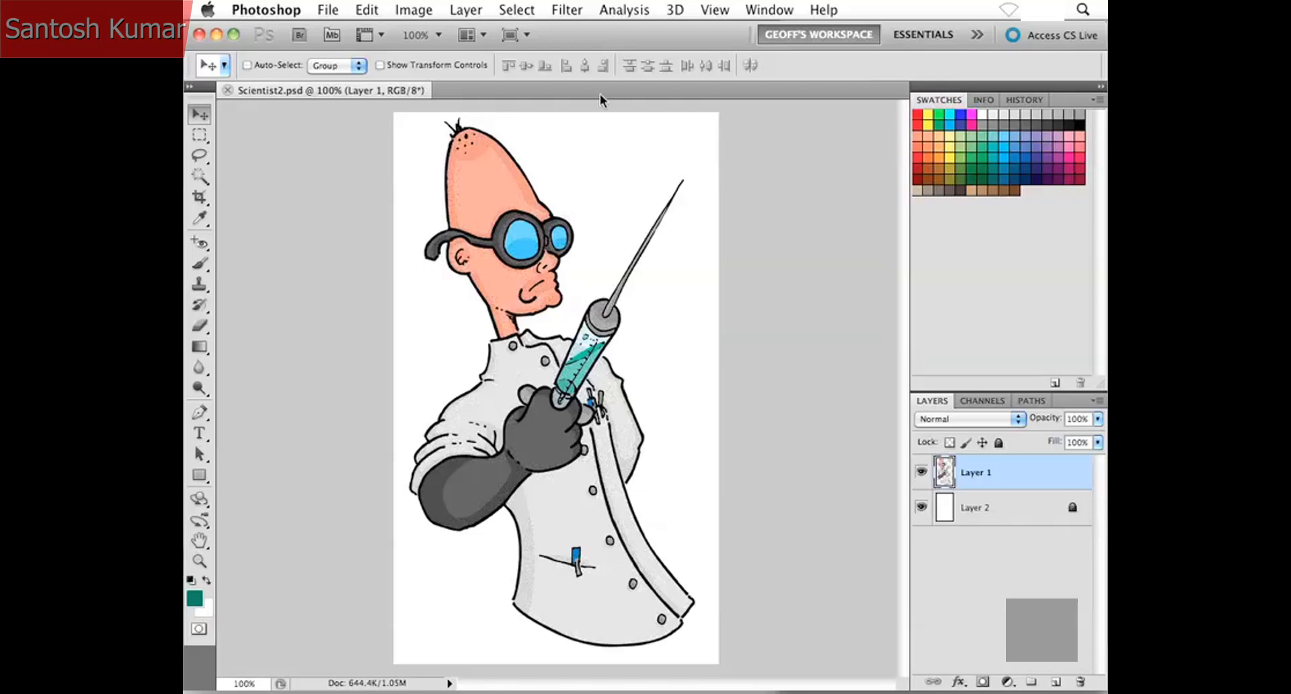
Start the Paint Daubs filter on Layer 1 with Brush Size 6 and Sharpness 10.
{"action": "left_click", "coordinate": [565, 11]}
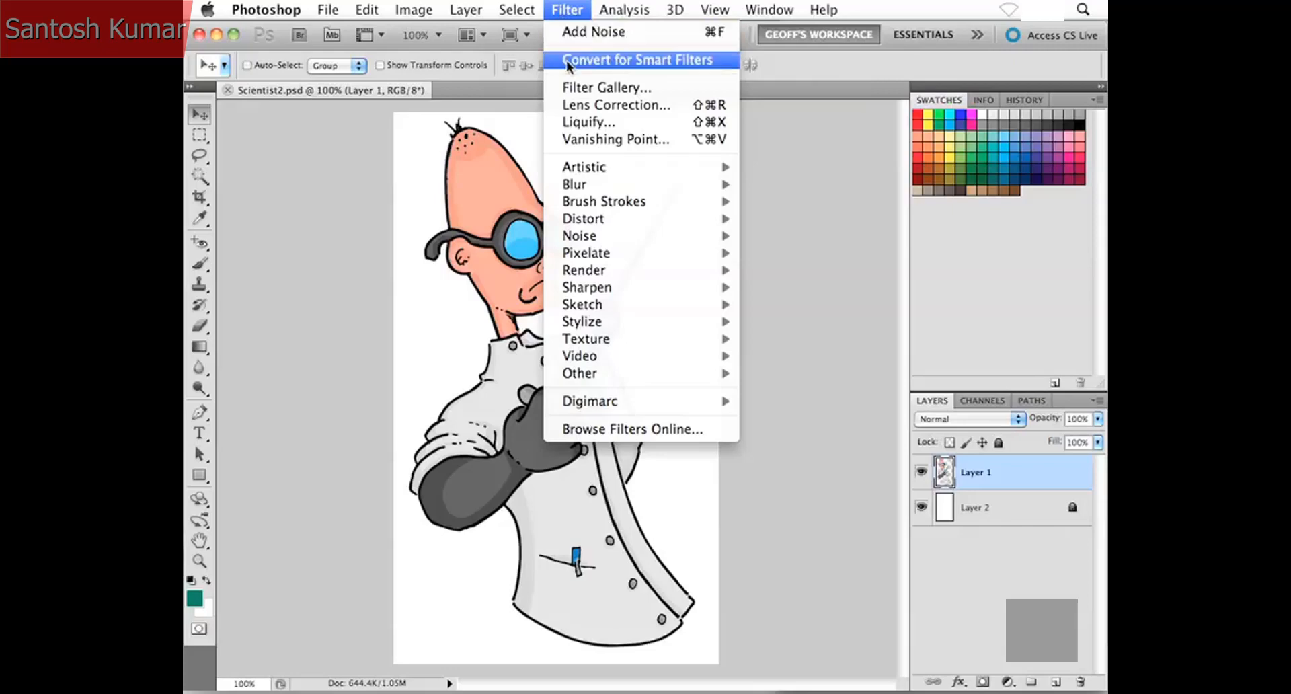
{"action": "mouse_move", "coordinate": [617, 166]}
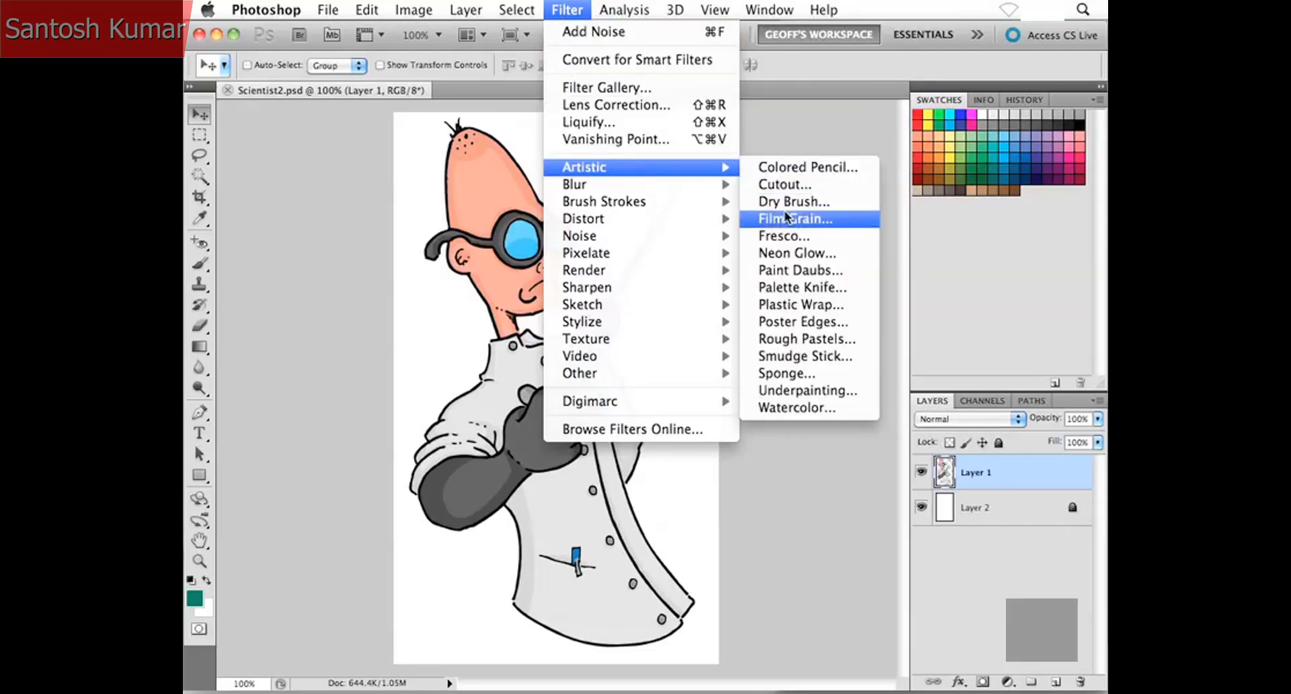
{"action": "left_click", "coordinate": [800, 269]}
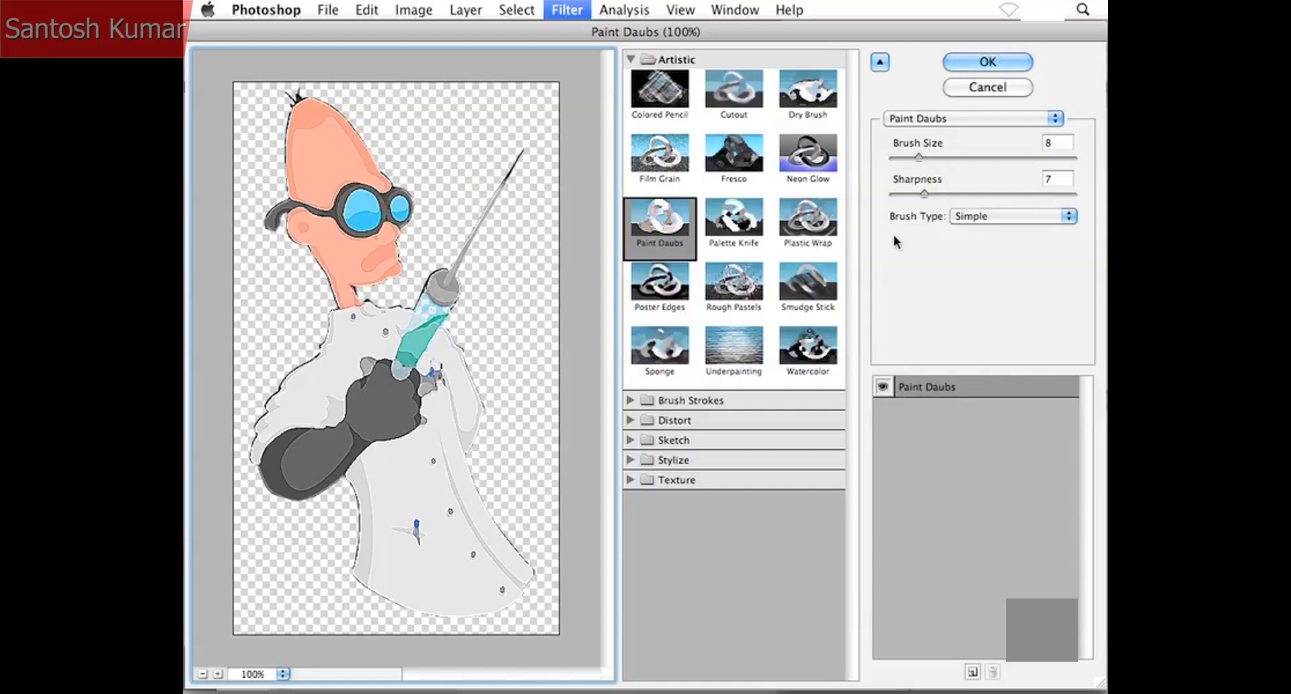
{"action": "left_click_drag", "start_coordinate": [918, 158], "coordinate": [964, 157]}
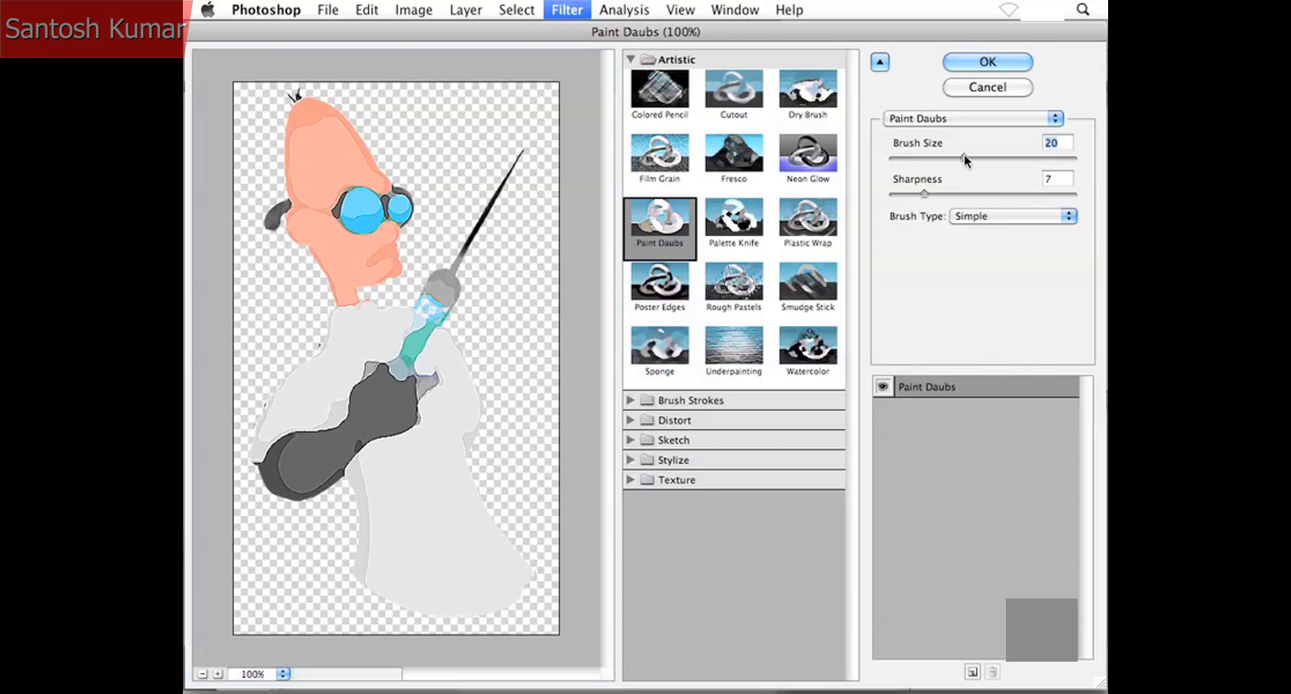
{"action": "mouse_move", "coordinate": [925, 195]}
{"action": "left_mouse_down"}
{"action": "mouse_move", "coordinate": [960, 195]}
{"action": "mouse_move", "coordinate": [925, 158]}
{"action": "mouse_move", "coordinate": [911, 160]}
{"action": "left_mouse_up"}
{"action": "left_click", "coordinate": [964, 160]}
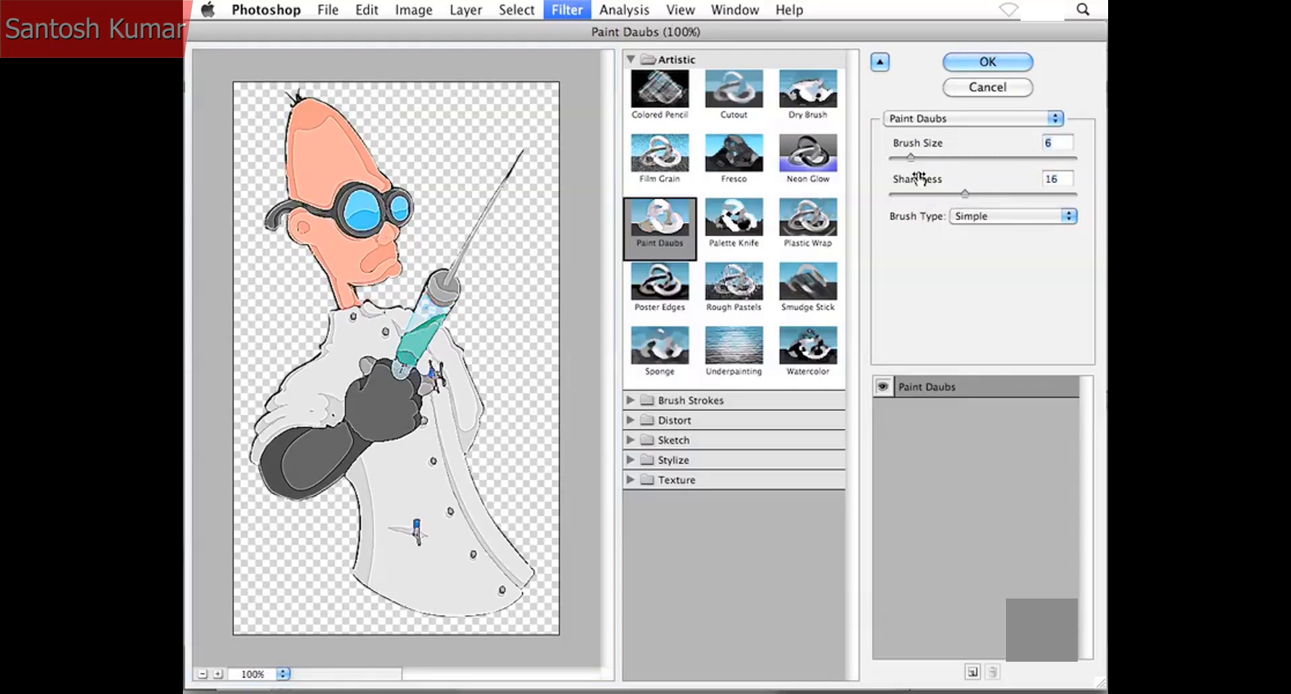
{"action": "left_click", "coordinate": [961, 194]}
{"action": "left_click_drag", "start_coordinate": [960, 193], "coordinate": [938, 191]}
Add a second effect layer, look through the other filter categories and assign it the Watercolor effect.
{"action": "left_click", "coordinate": [972, 671]}
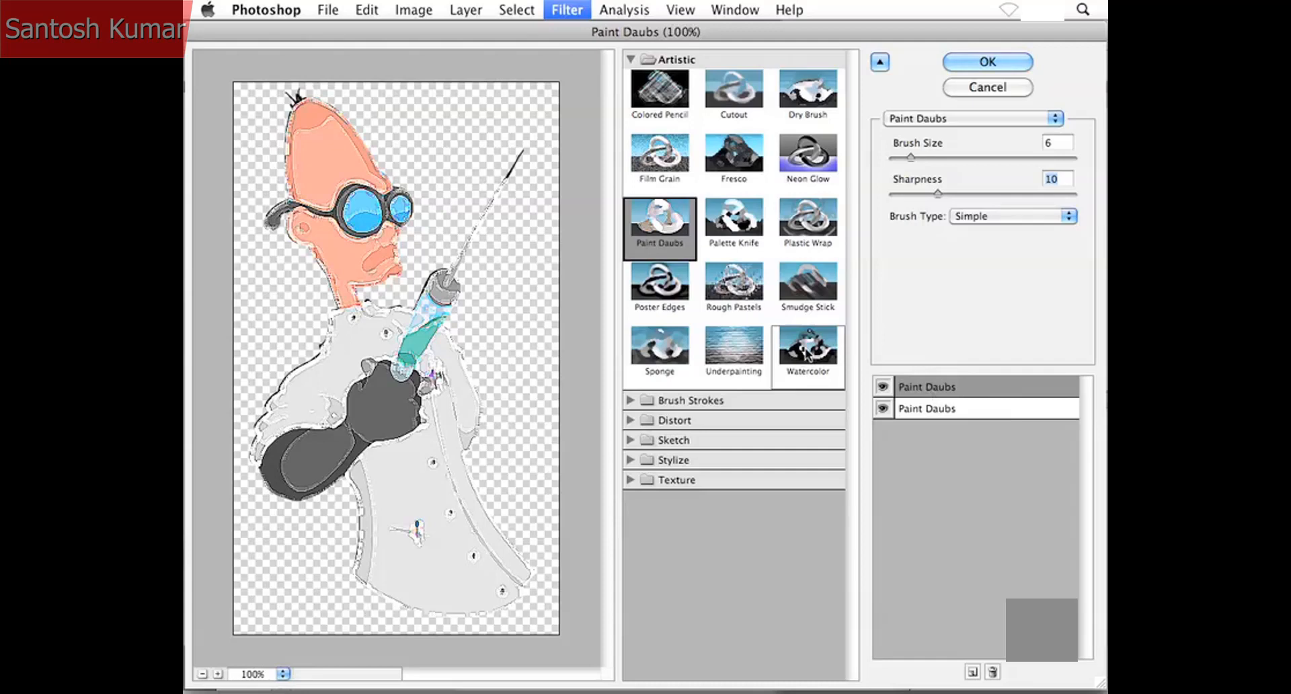
{"action": "left_click", "coordinate": [630, 401]}
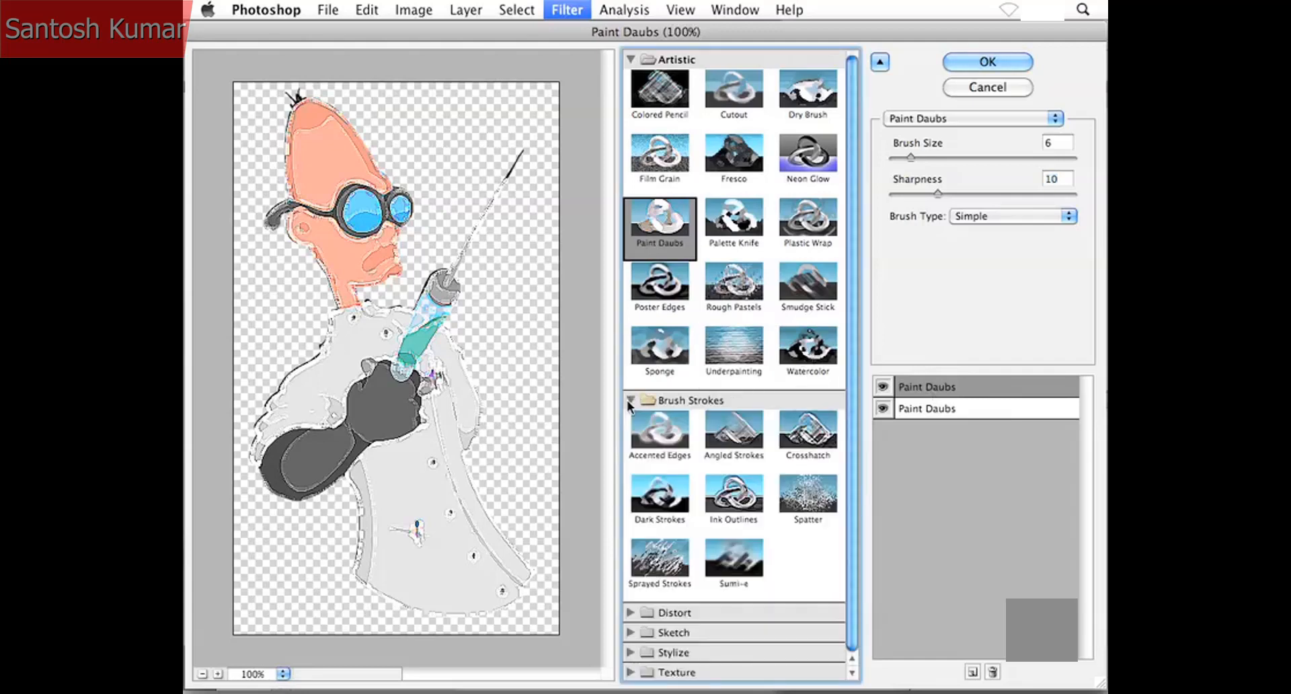
{"action": "left_click", "coordinate": [629, 401]}
{"action": "left_click", "coordinate": [629, 420]}
{"action": "left_click", "coordinate": [630, 420]}
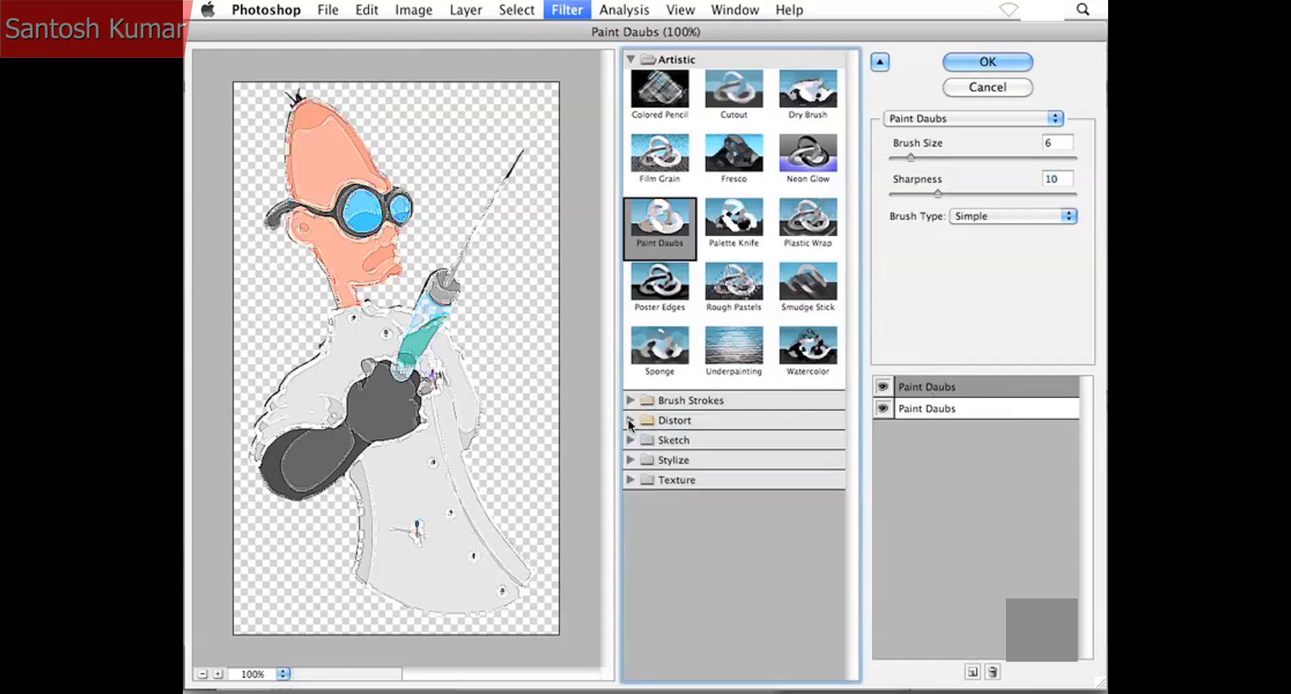
{"action": "left_click", "coordinate": [630, 440]}
{"action": "left_click", "coordinate": [630, 440]}
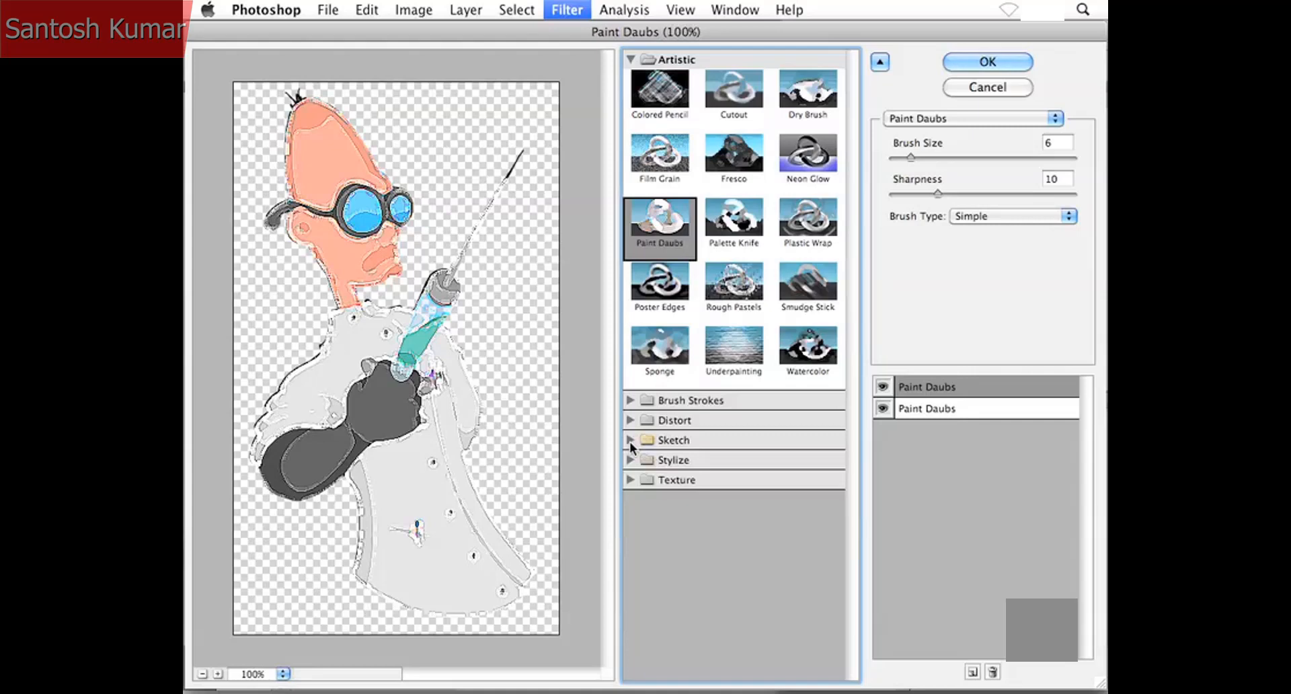
{"action": "left_click", "coordinate": [813, 349]}
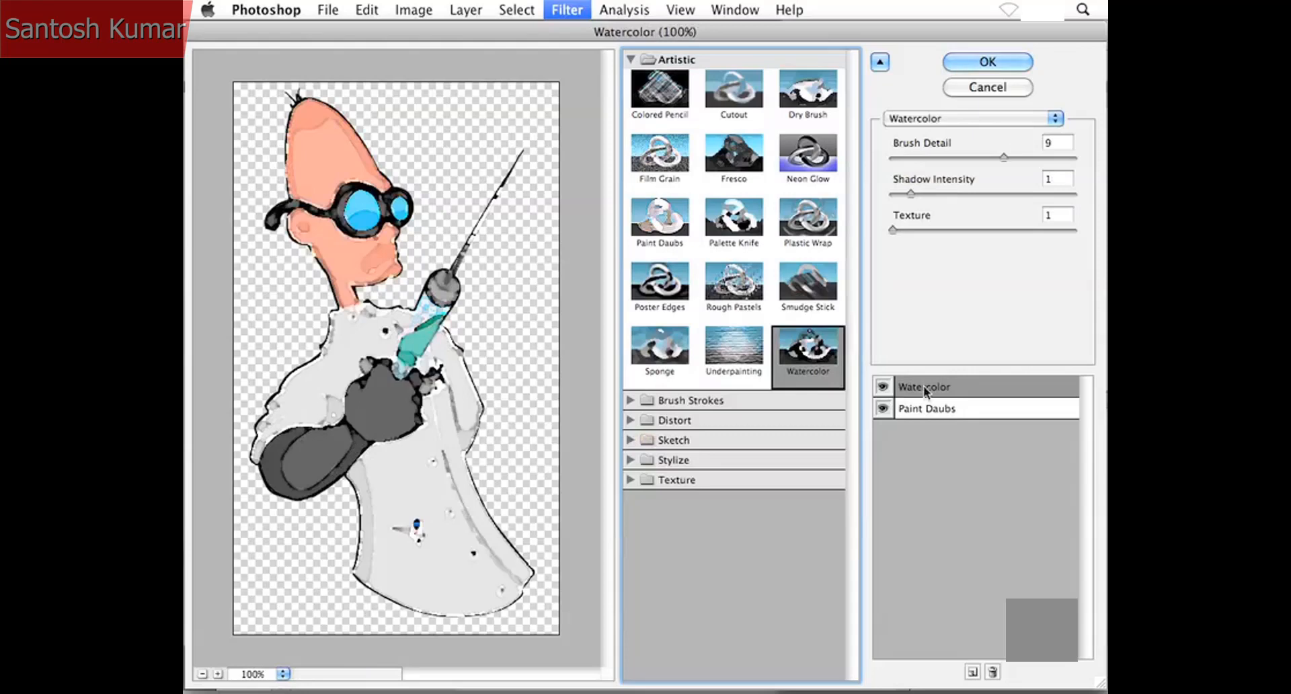
Set the Watercolor effect to Brush Detail 5, Shadow Intensity 3 and Texture 1.
{"action": "left_click_drag", "start_coordinate": [1004, 157], "coordinate": [949, 157]}
{"action": "left_click_drag", "start_coordinate": [911, 193], "coordinate": [940, 194]}
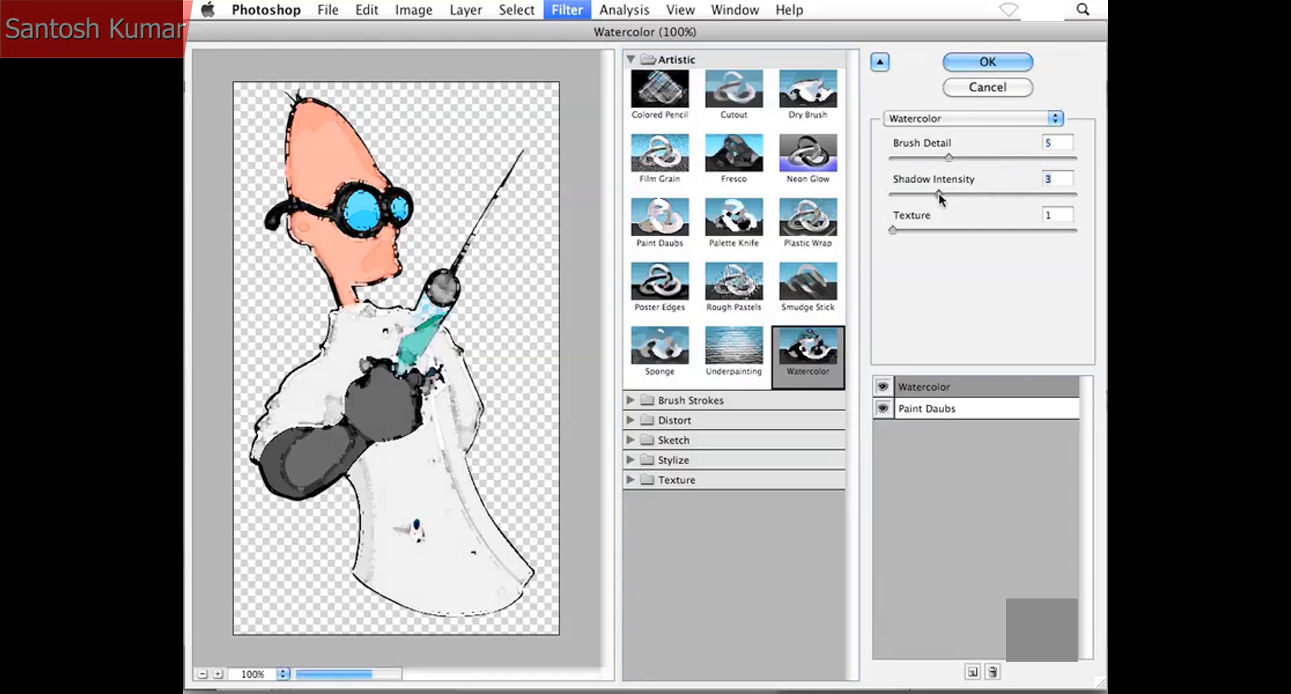
{"action": "left_click_drag", "start_coordinate": [897, 228], "coordinate": [906, 230]}
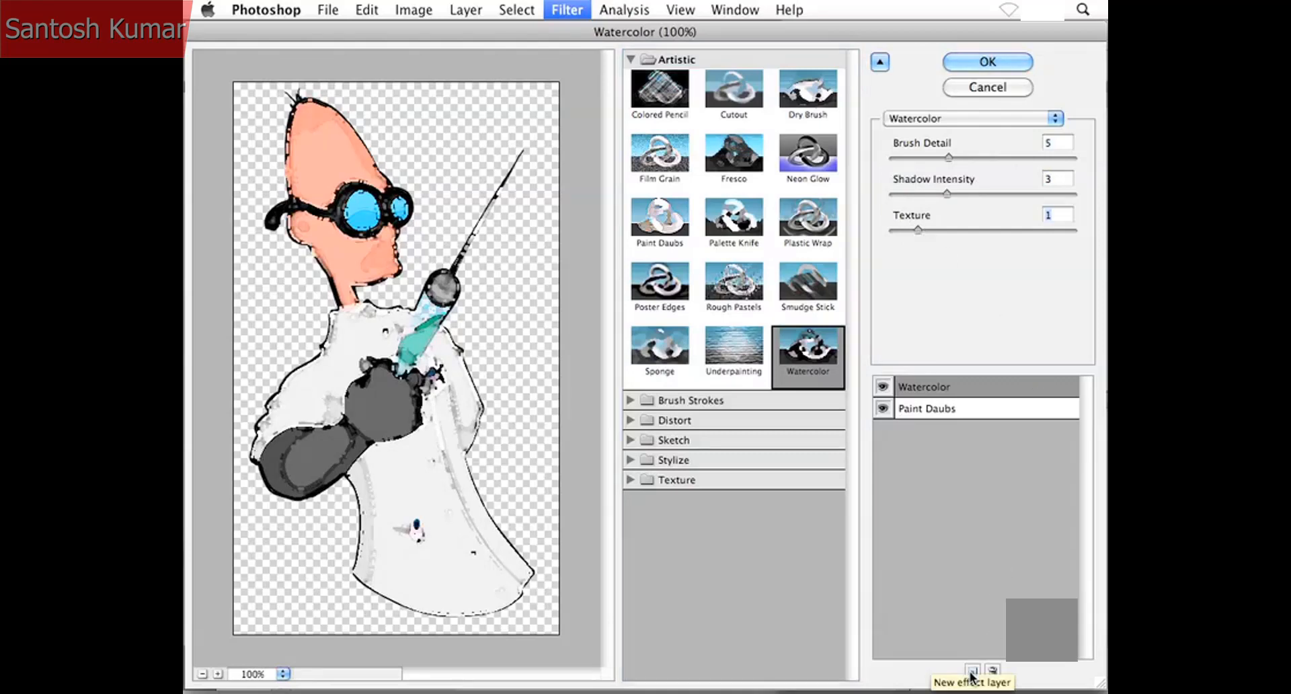
Toggle the Paint Daubs and Watercolor effects off and on to compare them, and delete the Watercolor effect layer.
{"action": "left_click", "coordinate": [882, 408]}
{"action": "left_click", "coordinate": [881, 406]}
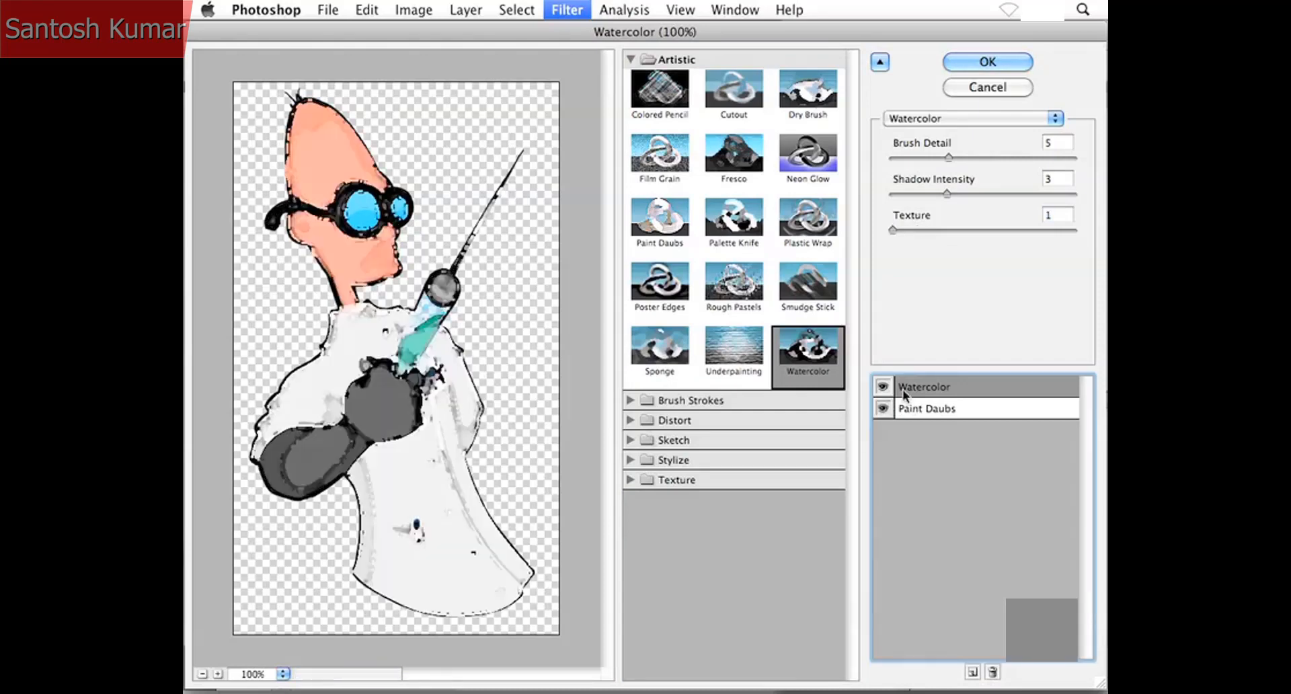
{"action": "left_click", "coordinate": [884, 388]}
{"action": "left_click", "coordinate": [883, 387]}
{"action": "left_click", "coordinate": [992, 672]}
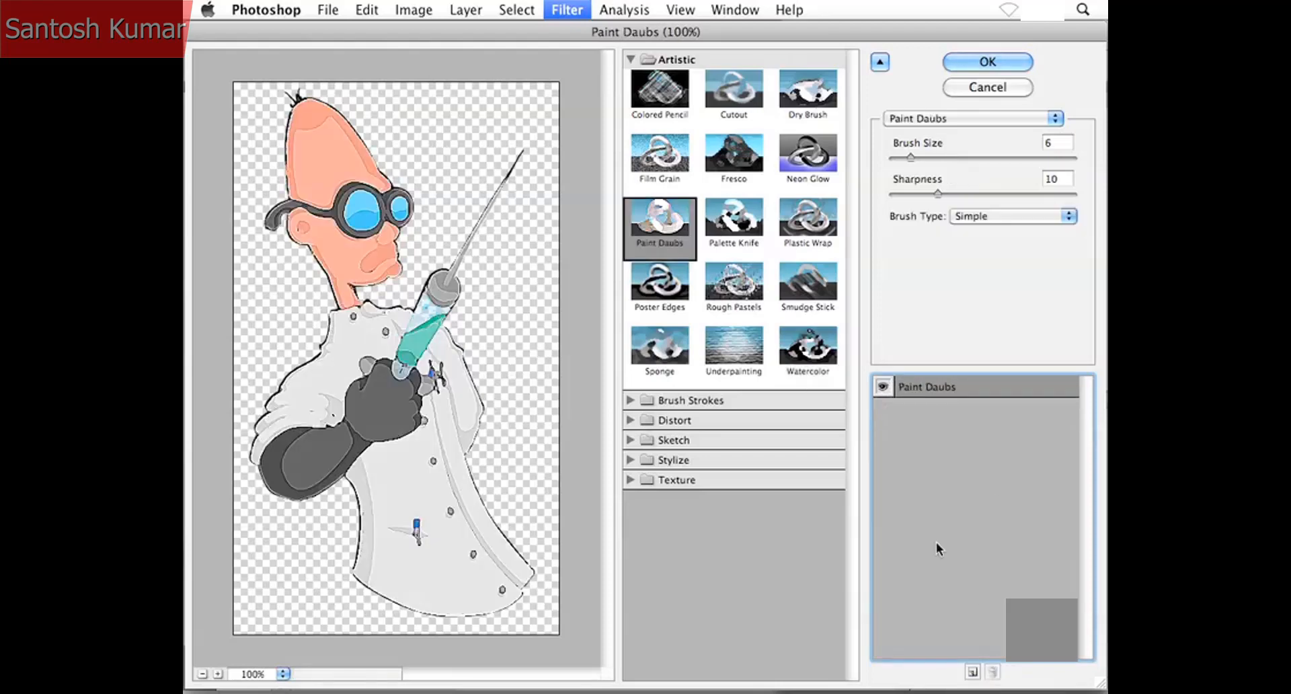
Apply an added Chalk & Charcoal effect with Charcoal Area 8 and Chalk Area 5 over Paint Daubs, and undo the filter.
{"action": "left_click", "coordinate": [972, 671]}
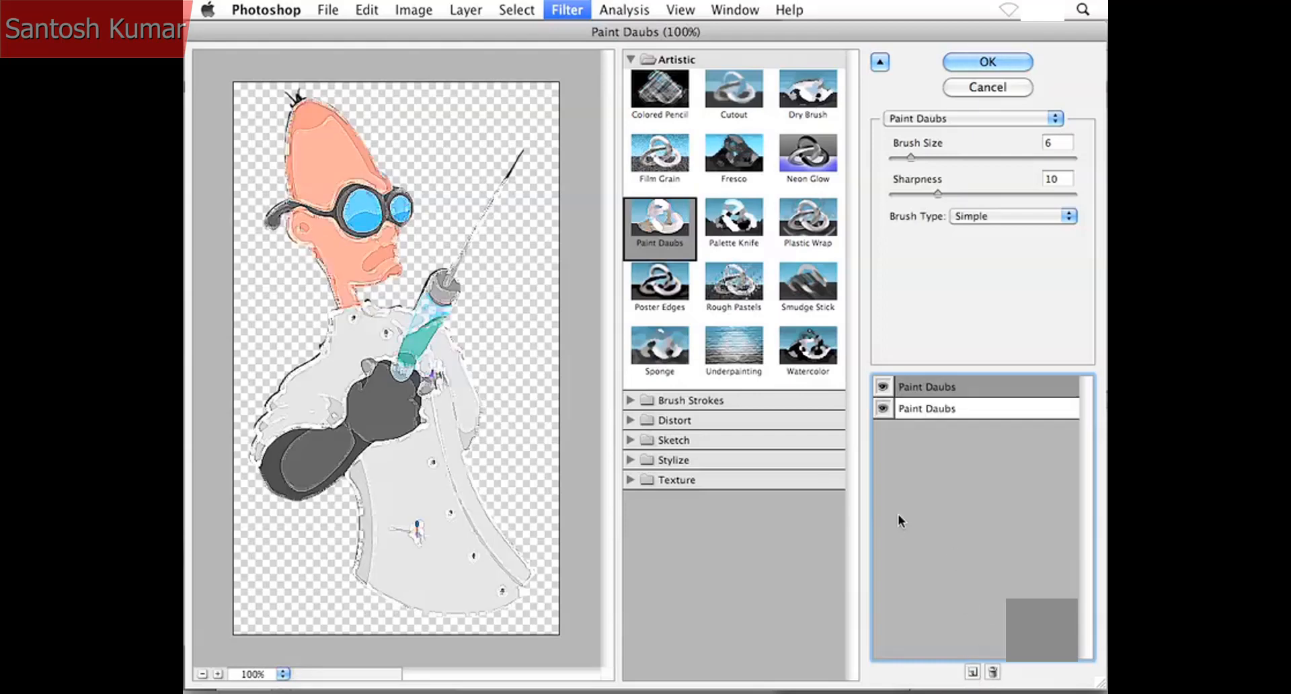
{"action": "left_click", "coordinate": [638, 441]}
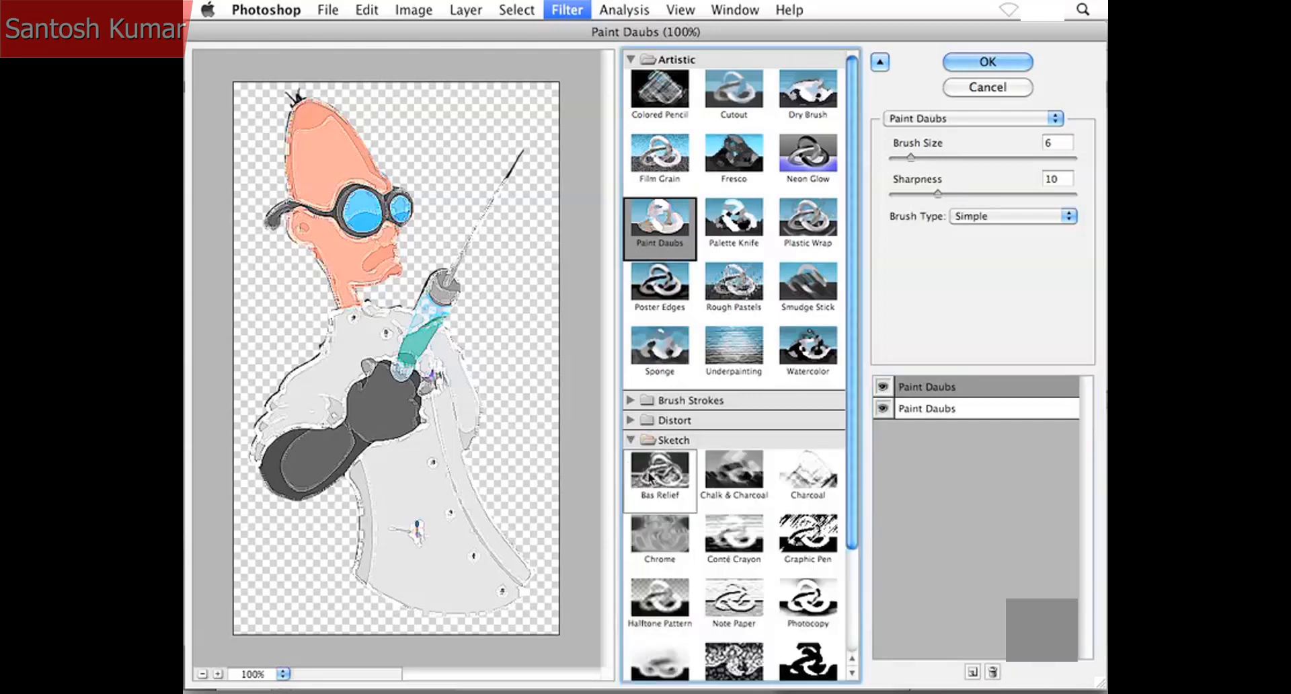
{"action": "left_click", "coordinate": [738, 475]}
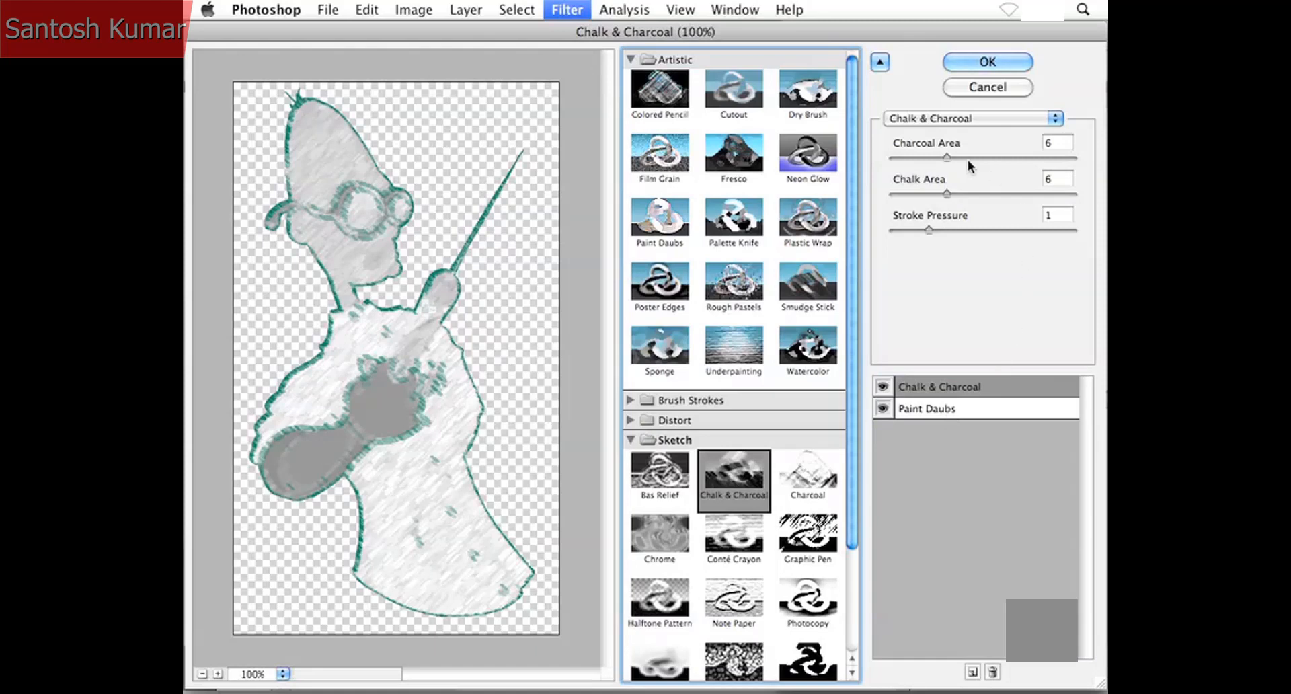
{"action": "left_click_drag", "start_coordinate": [946, 158], "coordinate": [941, 193]}
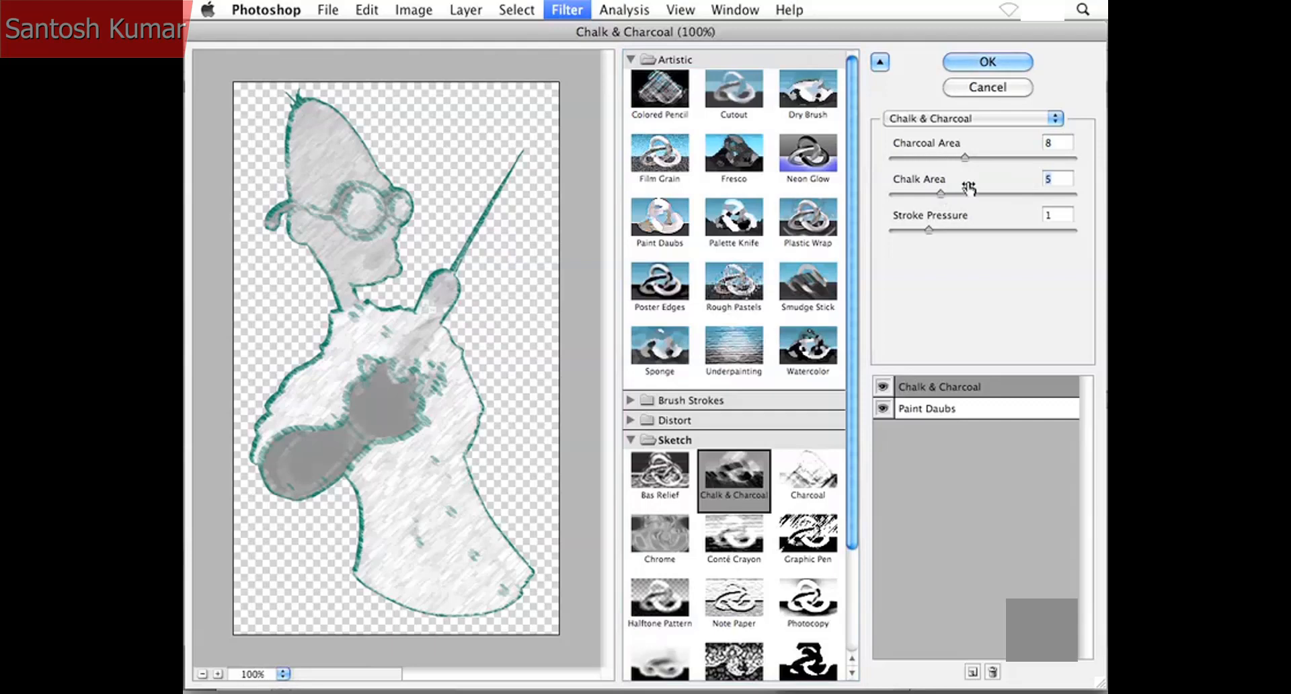
{"action": "left_click", "coordinate": [968, 67]}
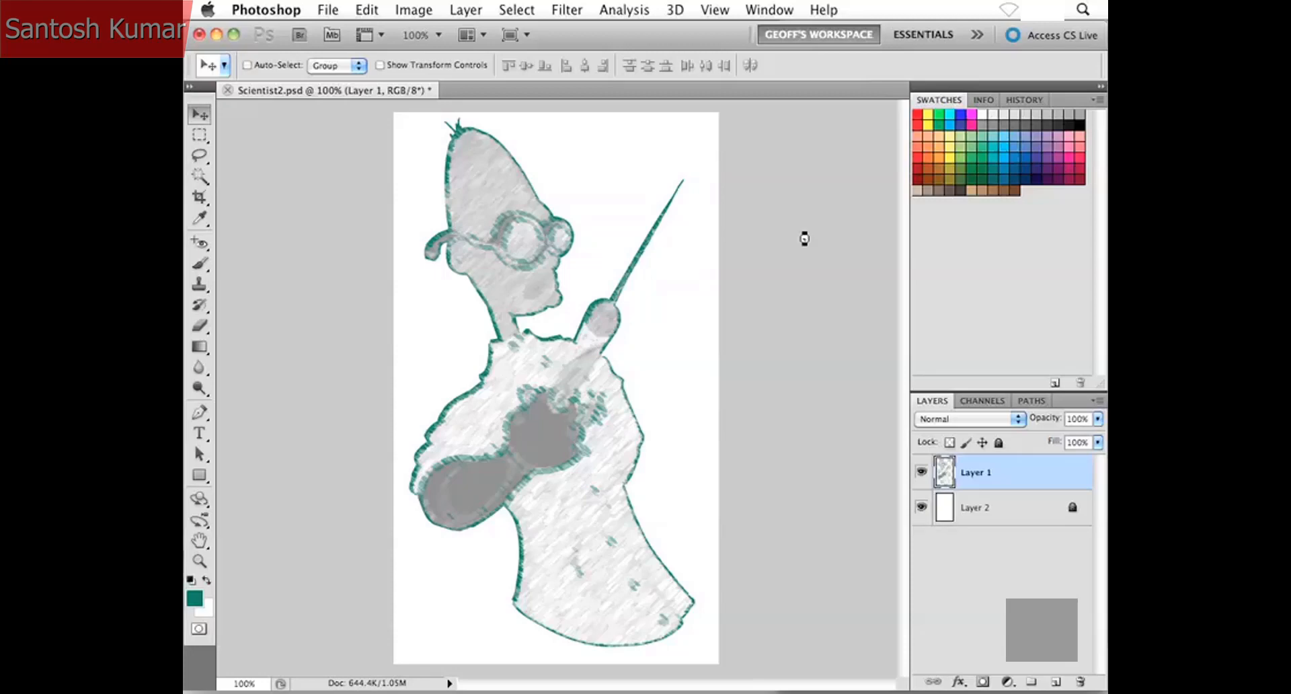
{"action": "key", "text": "super+z"}
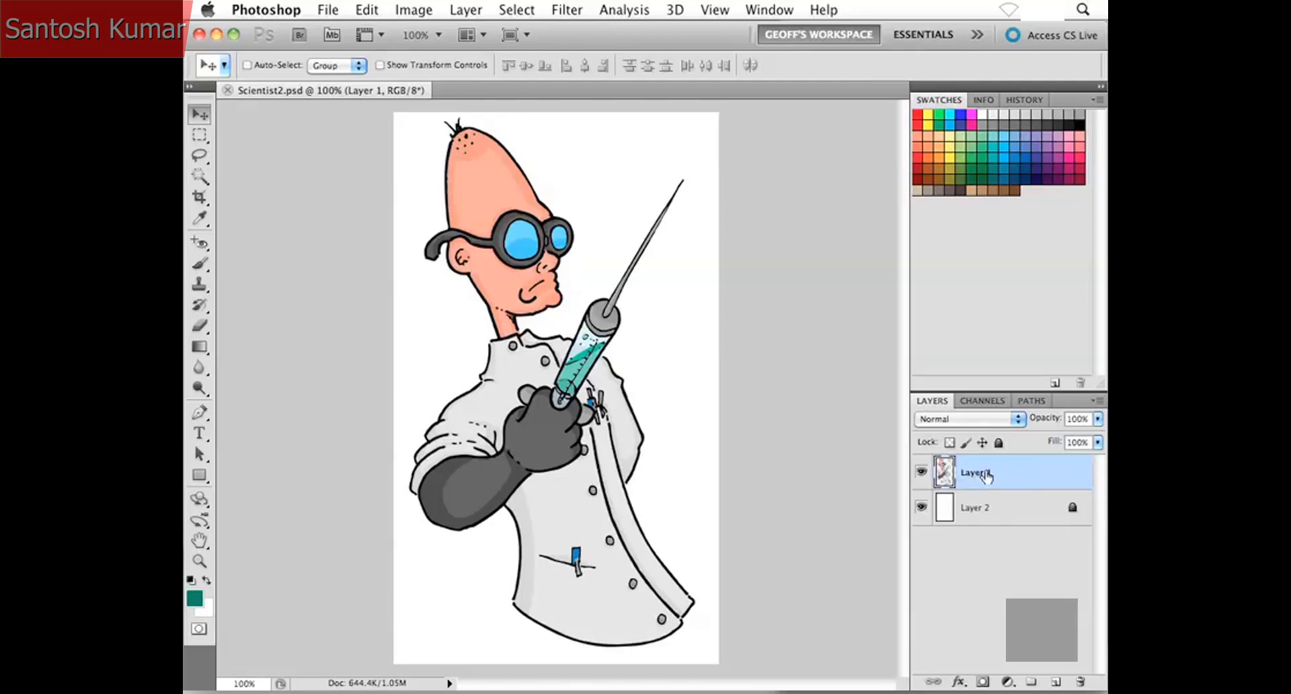
Hide and show Layer 2 and Layer 1 in turn to check what each layer contains.
{"action": "left_click", "coordinate": [921, 509]}
{"action": "left_click", "coordinate": [921, 509]}
{"action": "left_click", "coordinate": [921, 472]}
{"action": "left_click", "coordinate": [921, 472]}
Convert Layer 1 into a smart object for re-editable smart filters.
{"action": "left_click", "coordinate": [567, 10]}
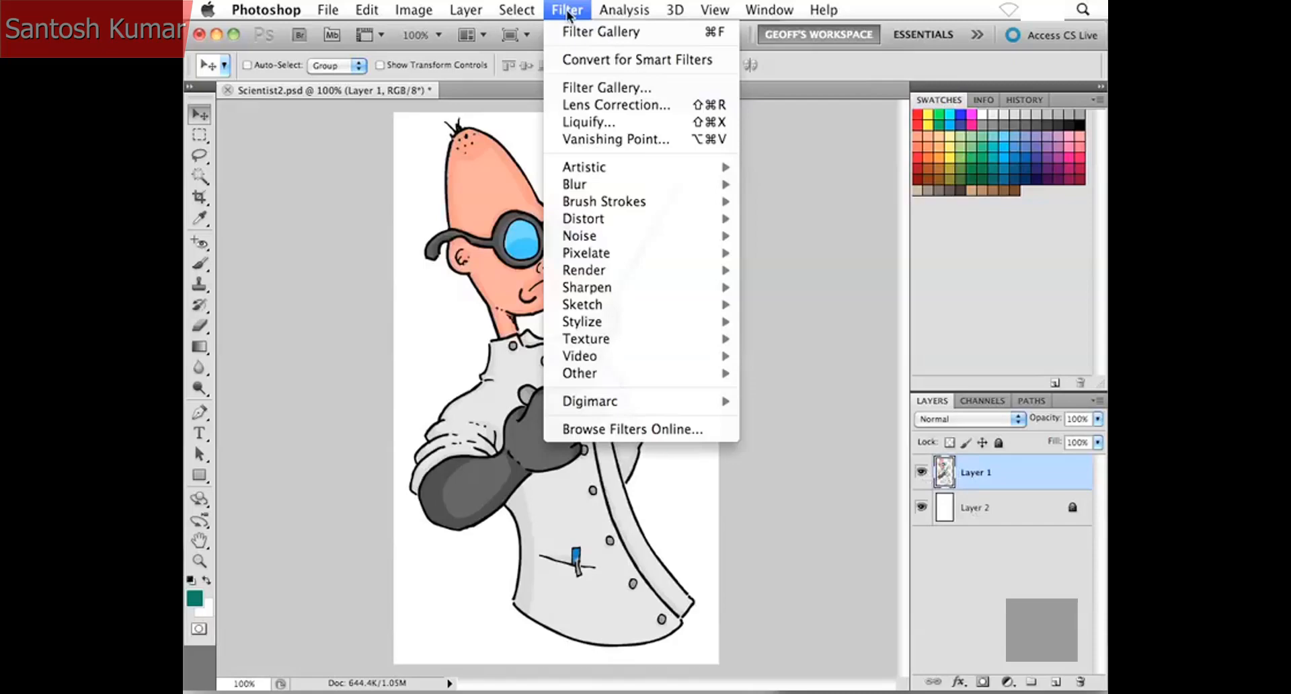
{"action": "left_click", "coordinate": [561, 62]}
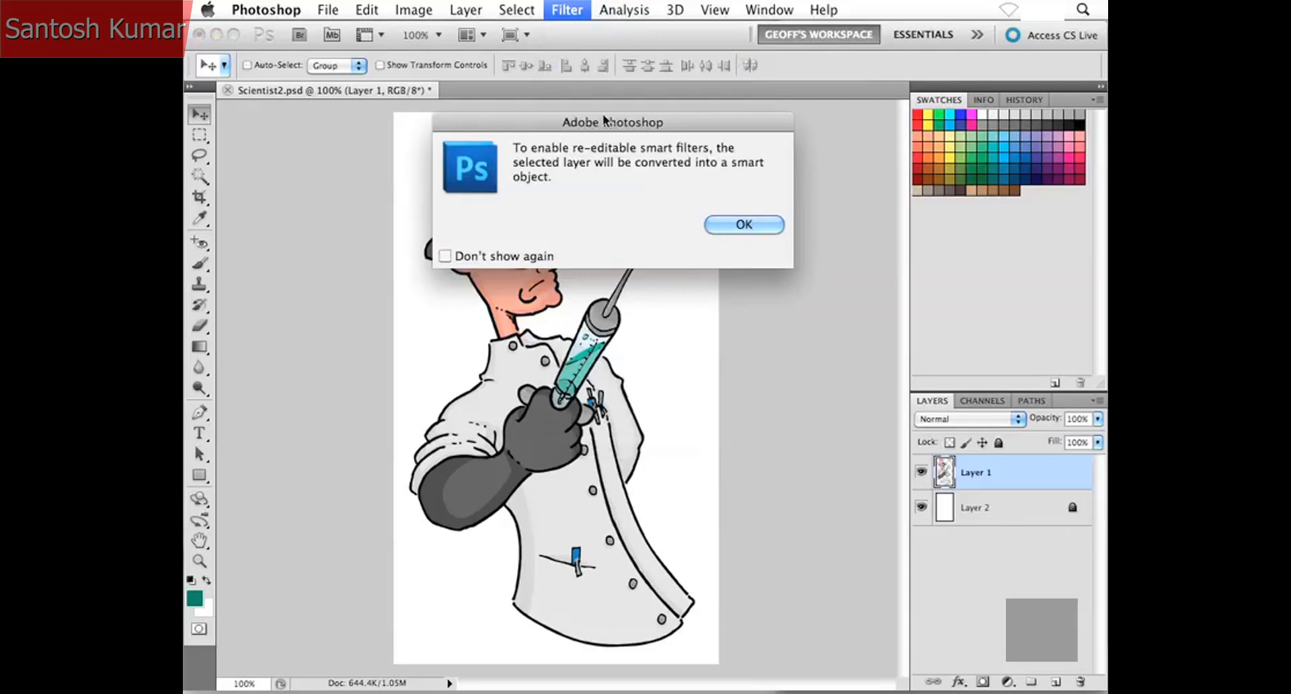
{"action": "left_click", "coordinate": [733, 224]}
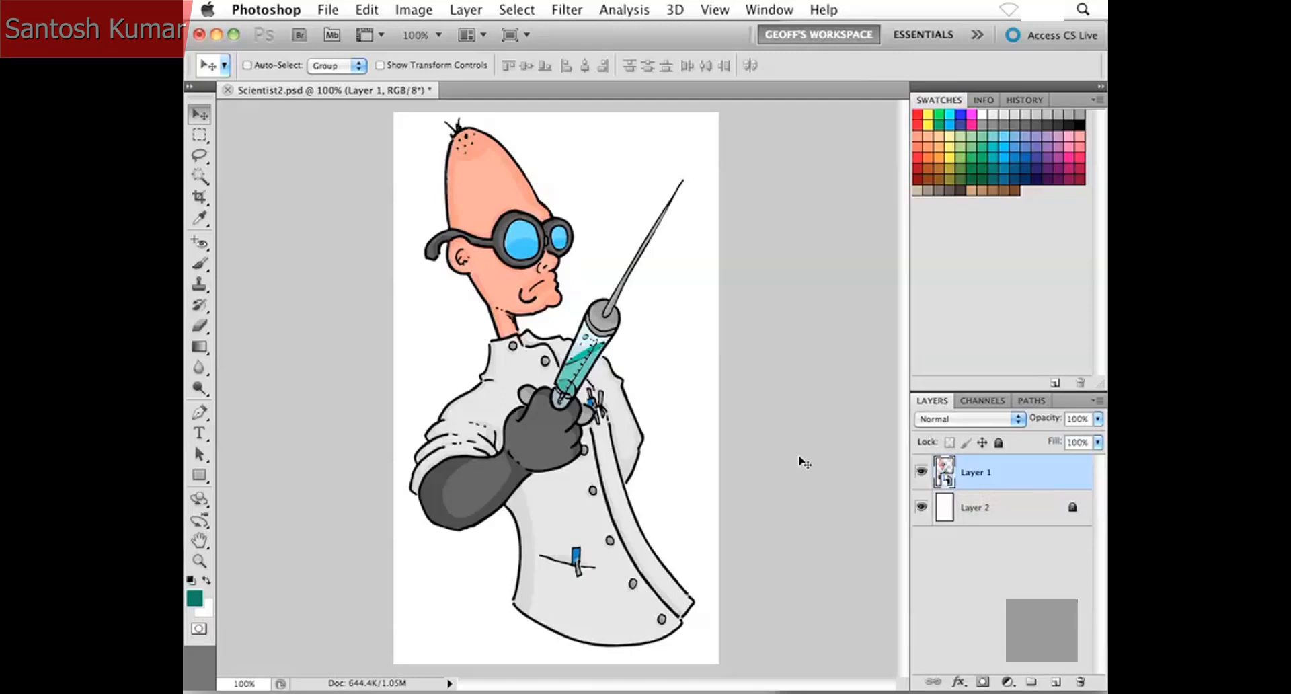
Apply a Film Grain smart filter to Layer 1 with Grain 7, Highlight Area 2 and Intensity 8, and toggle it off and on to compare.
{"action": "left_click", "coordinate": [566, 10]}
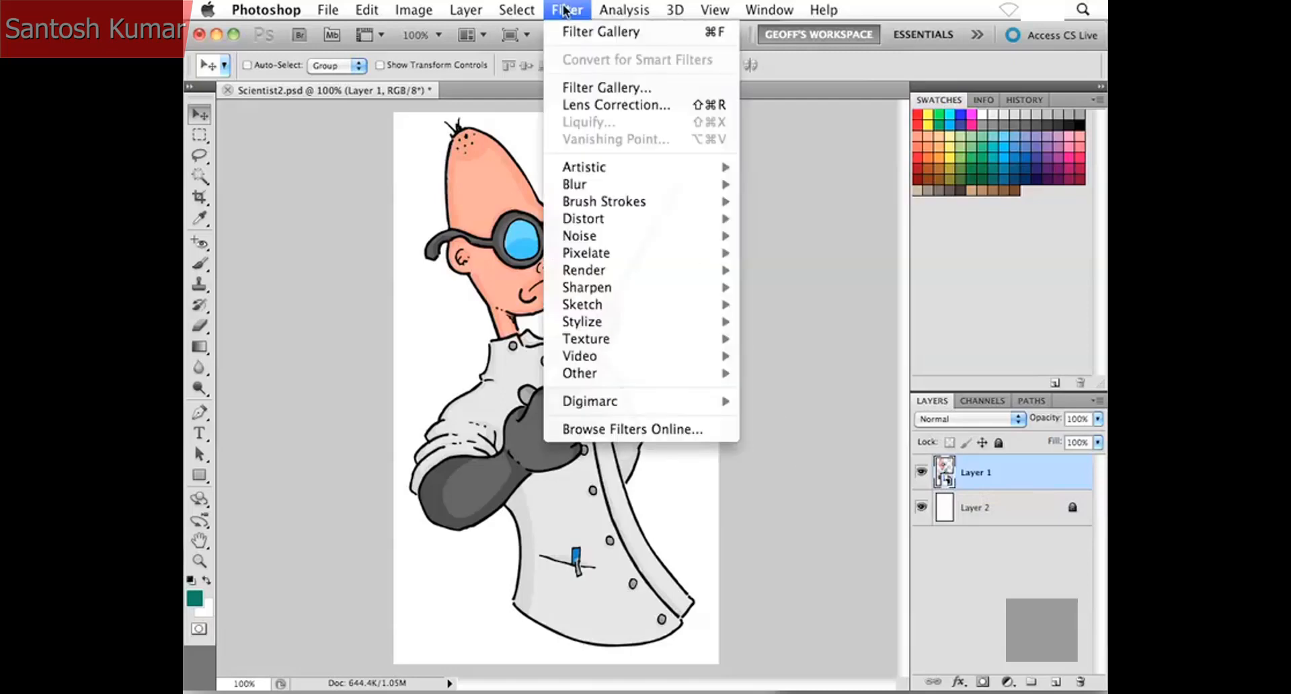
{"action": "mouse_move", "coordinate": [611, 172]}
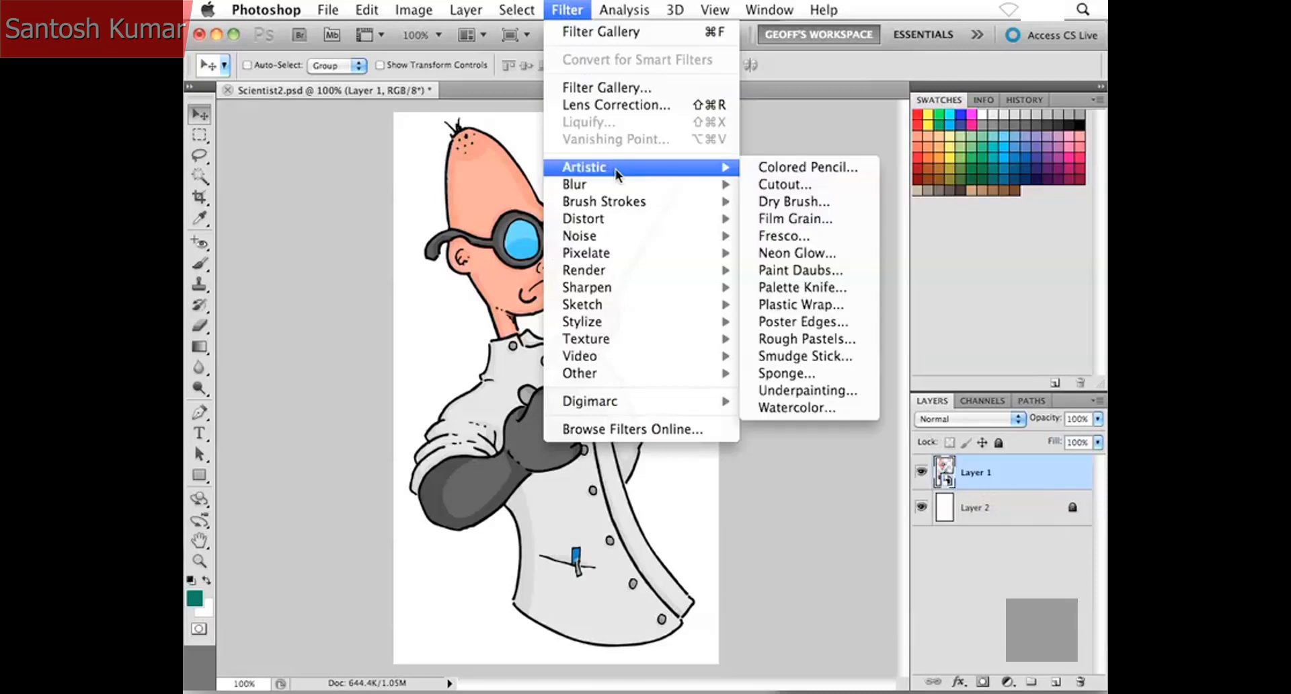
{"action": "left_click", "coordinate": [757, 222]}
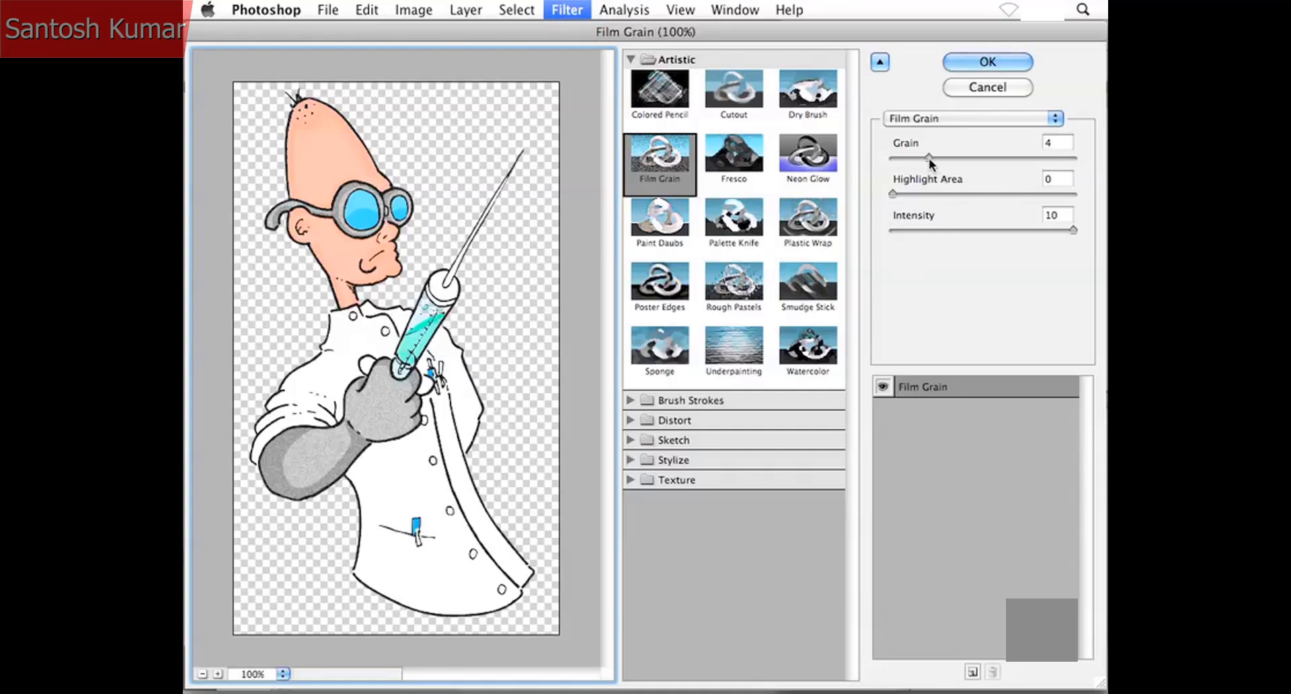
{"action": "left_click_drag", "start_coordinate": [930, 159], "coordinate": [955, 156]}
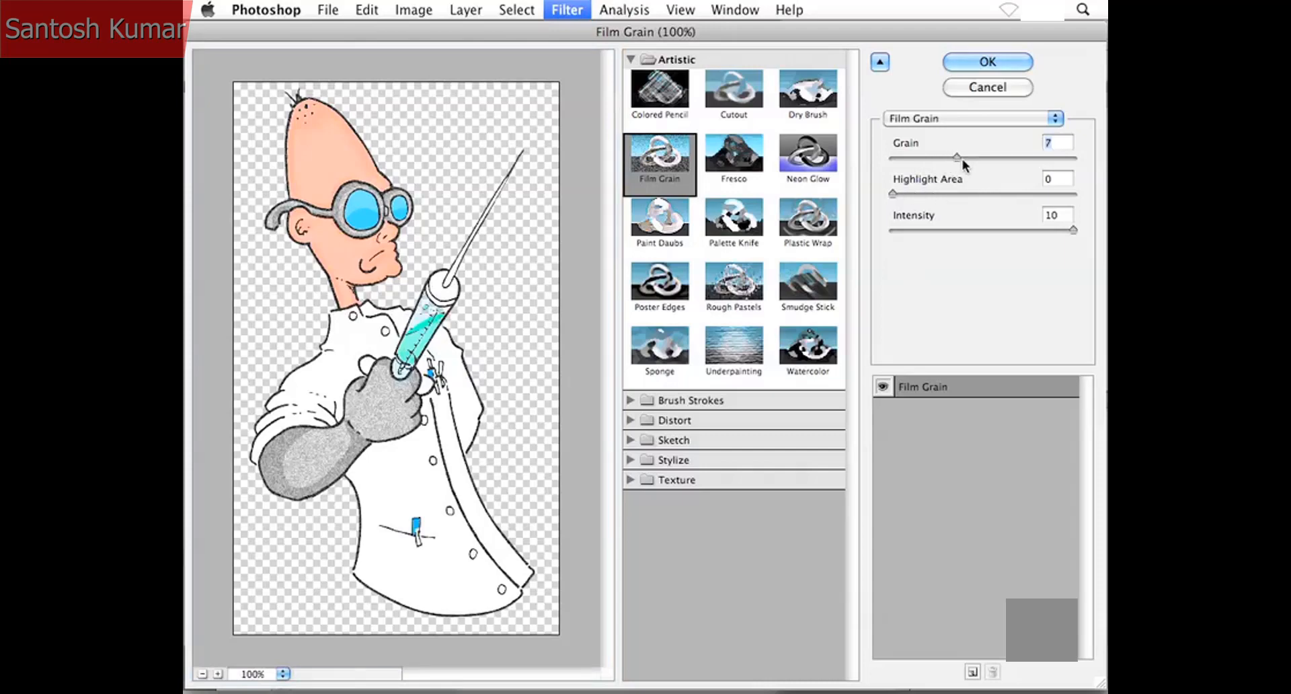
{"action": "left_click_drag", "start_coordinate": [892, 194], "coordinate": [906, 193]}
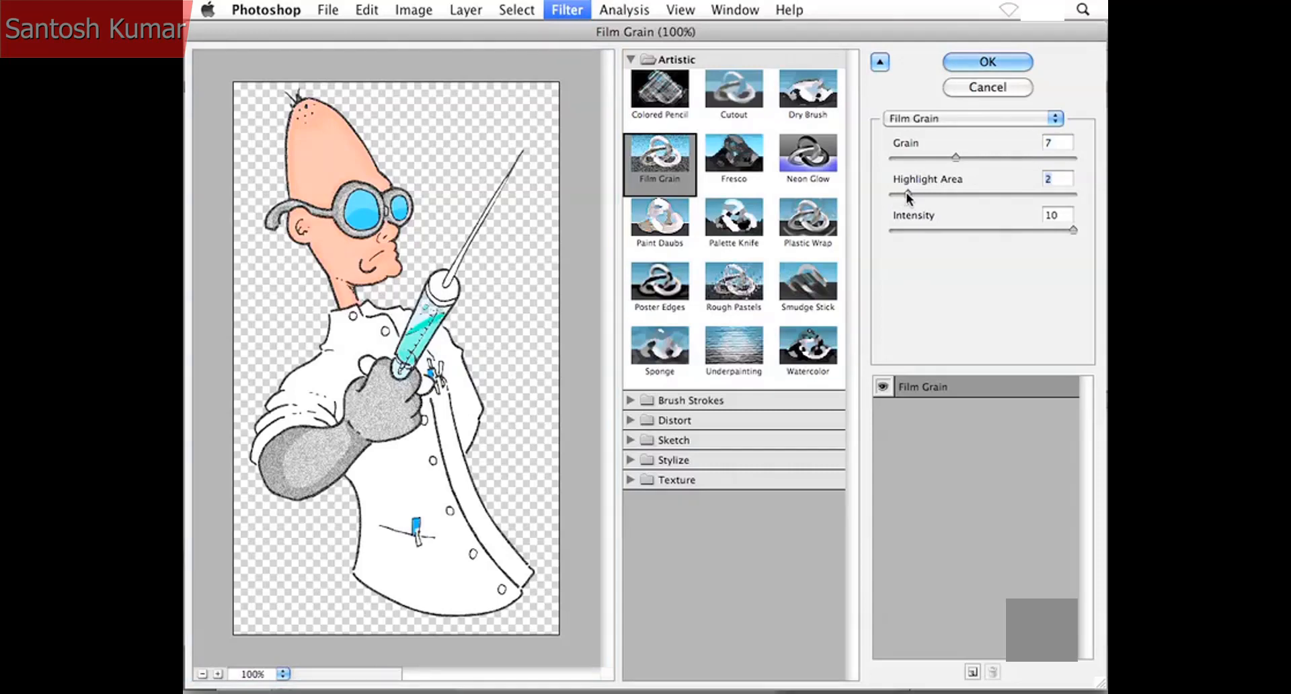
{"action": "left_click_drag", "start_coordinate": [1072, 229], "coordinate": [1034, 230]}
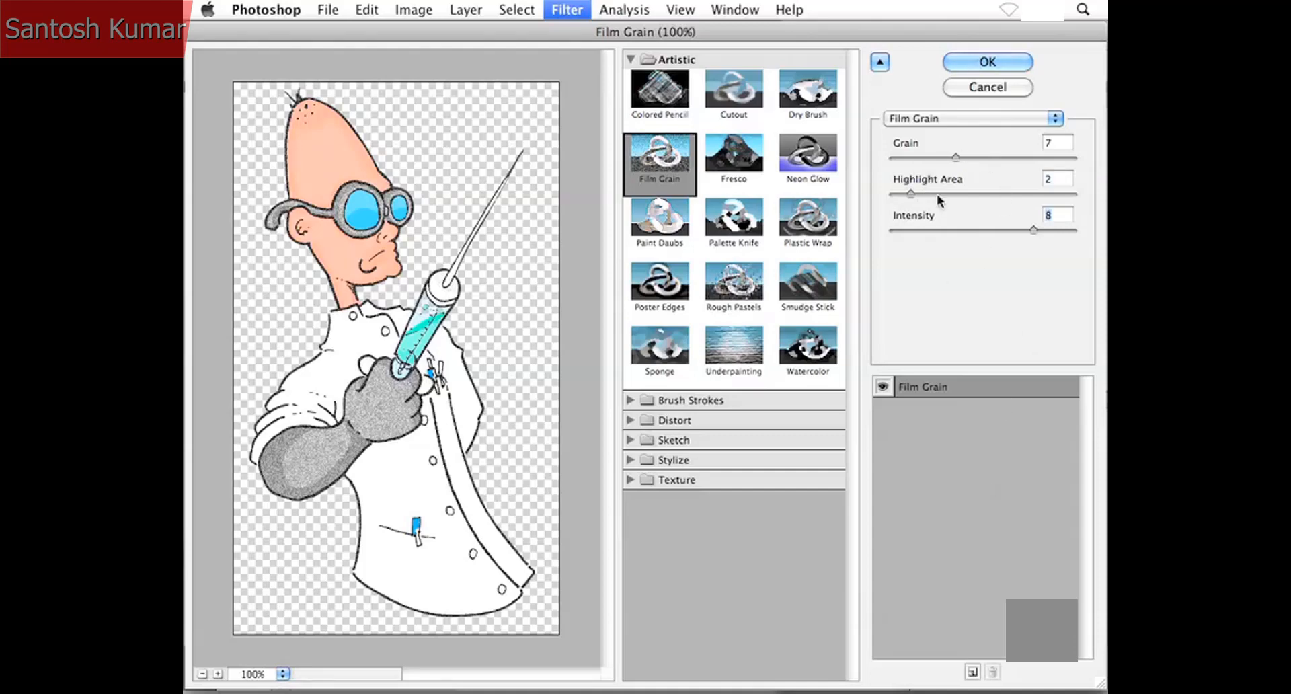
{"action": "left_click", "coordinate": [988, 61]}
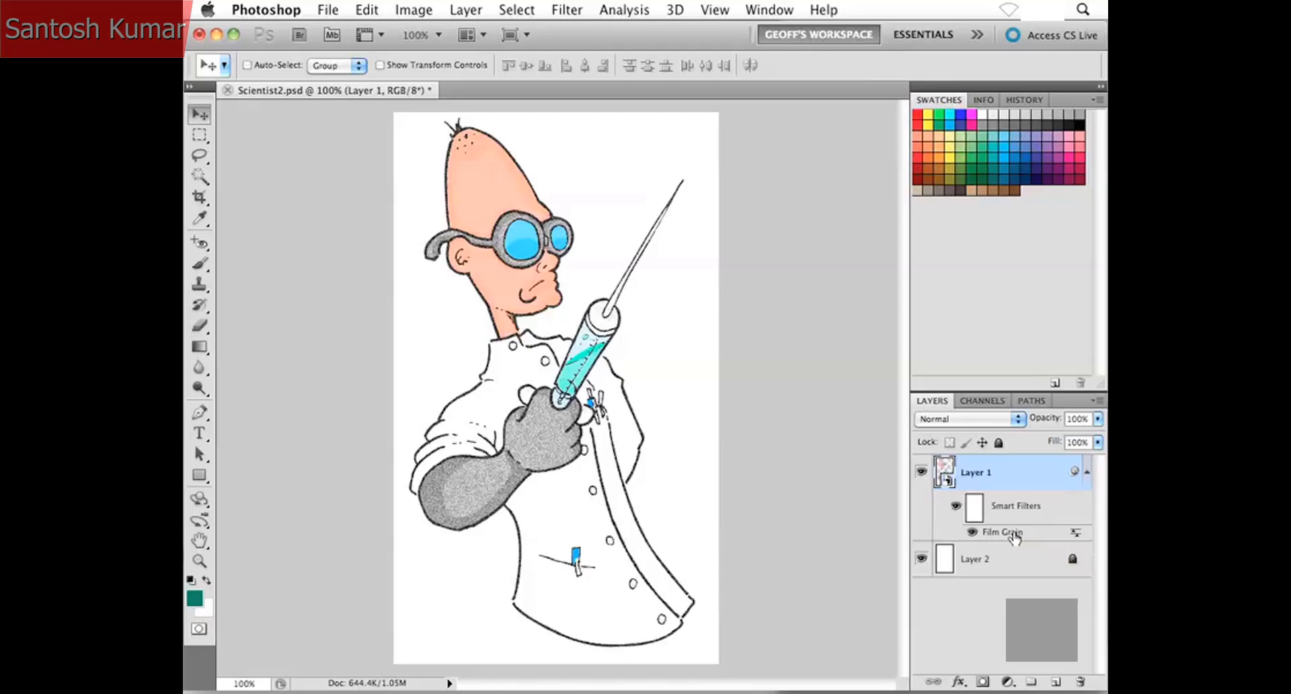
{"action": "left_click", "coordinate": [971, 533]}
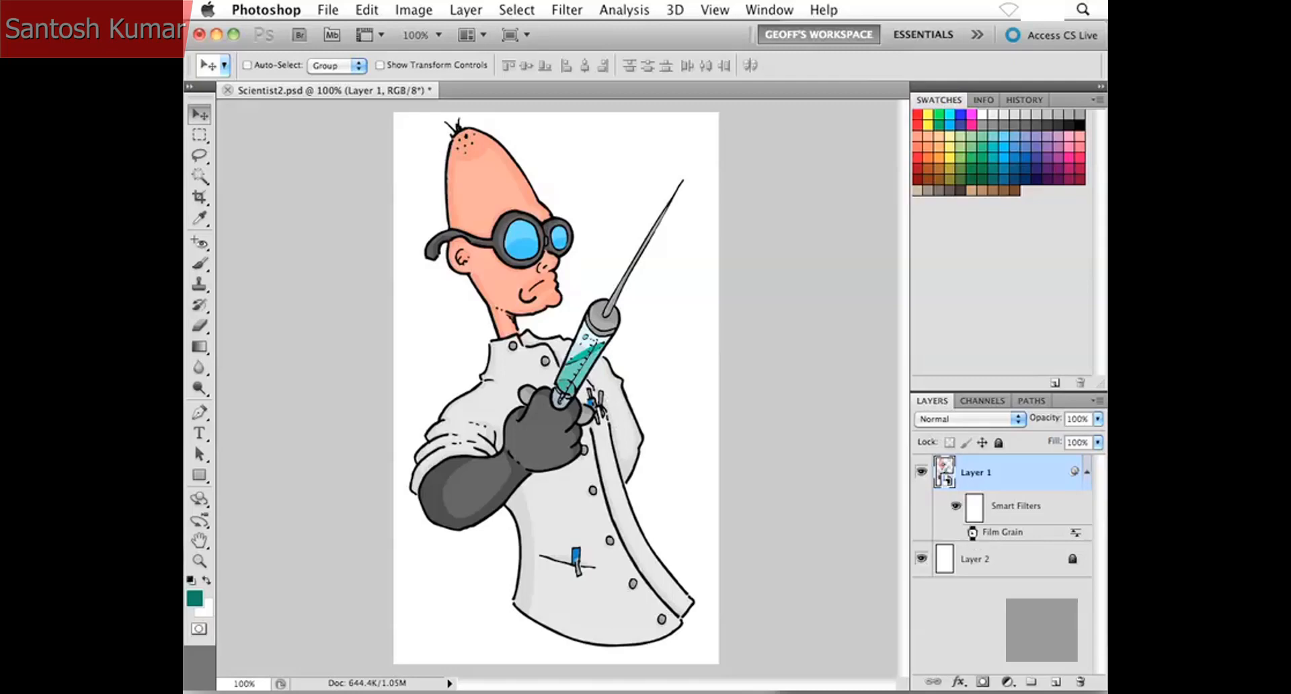
{"action": "left_click", "coordinate": [972, 533]}
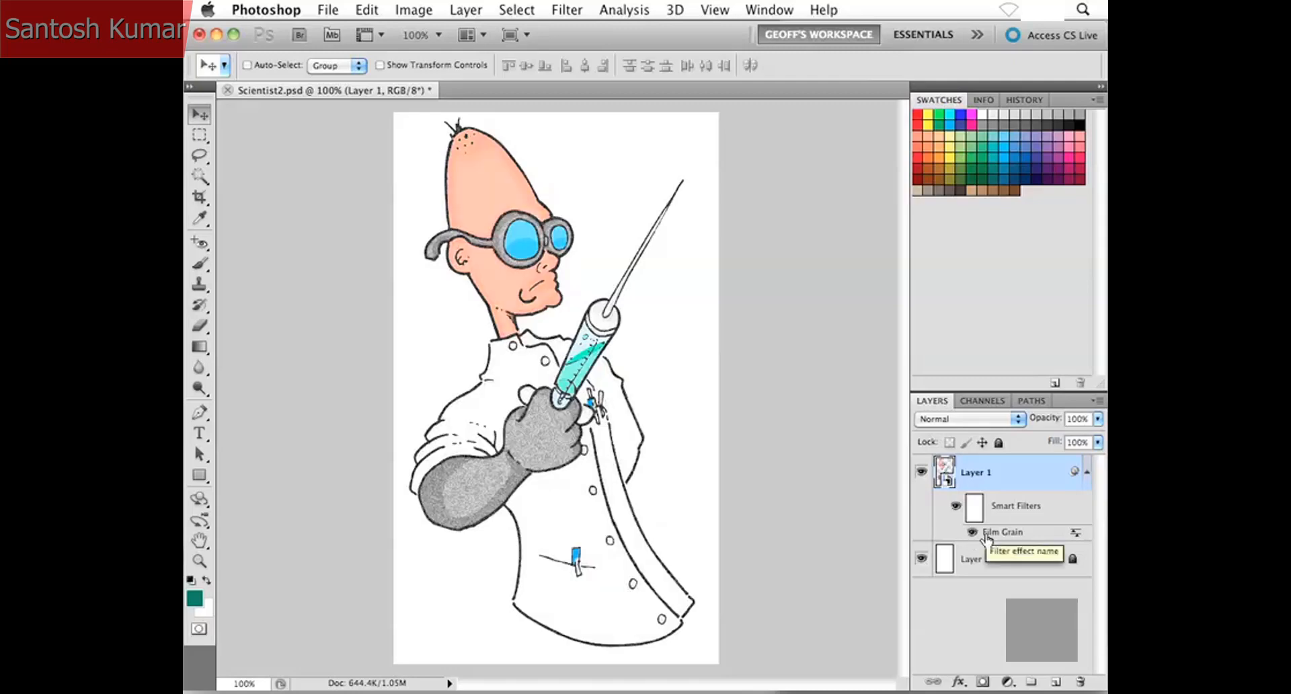
Try lowering the Film Grain smart filter's blending opacity to 45%, and cancel the change.
{"action": "double_click", "coordinate": [1074, 536]}
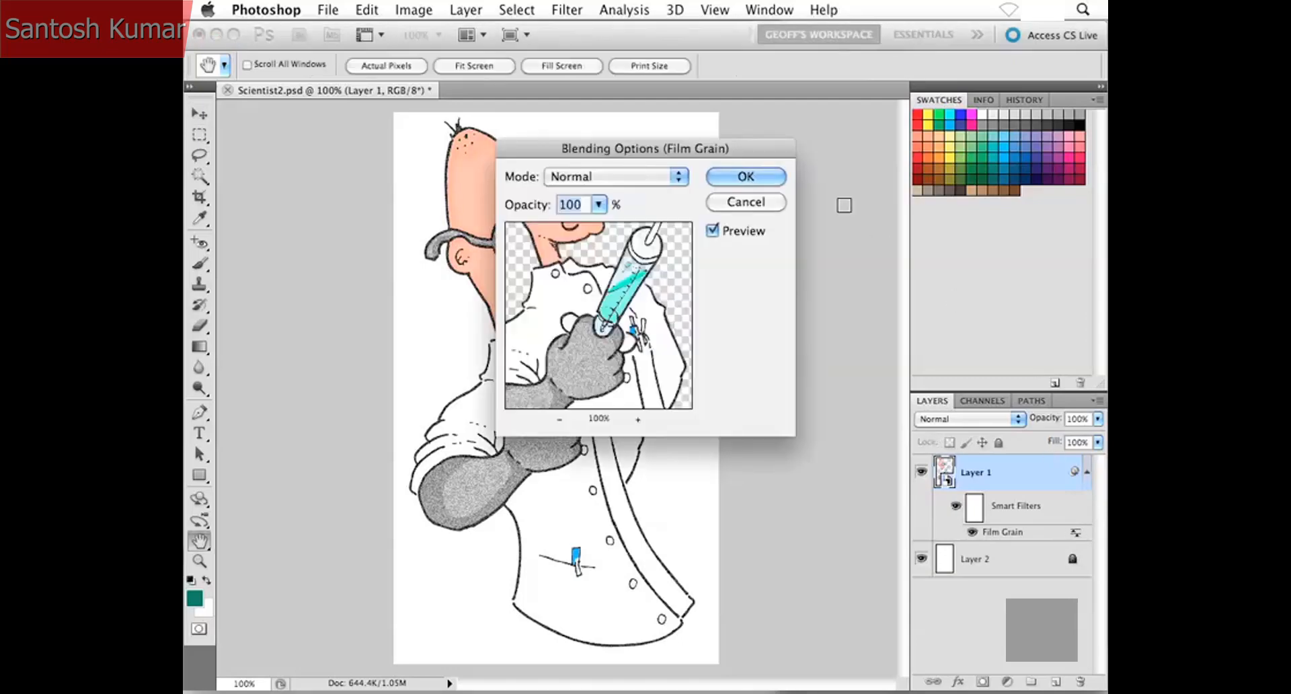
{"action": "left_click_drag", "start_coordinate": [755, 150], "coordinate": [920, 154]}
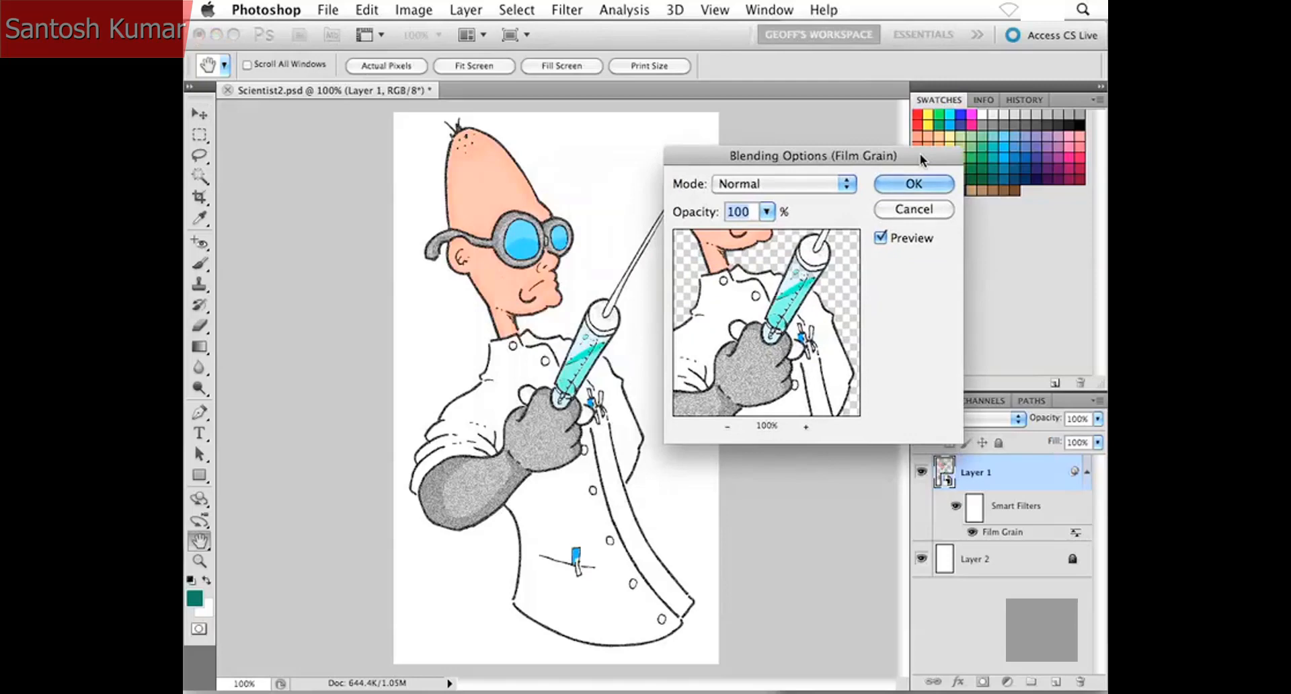
{"action": "left_click", "coordinate": [767, 211]}
{"action": "left_click_drag", "start_coordinate": [770, 231], "coordinate": [725, 233]}
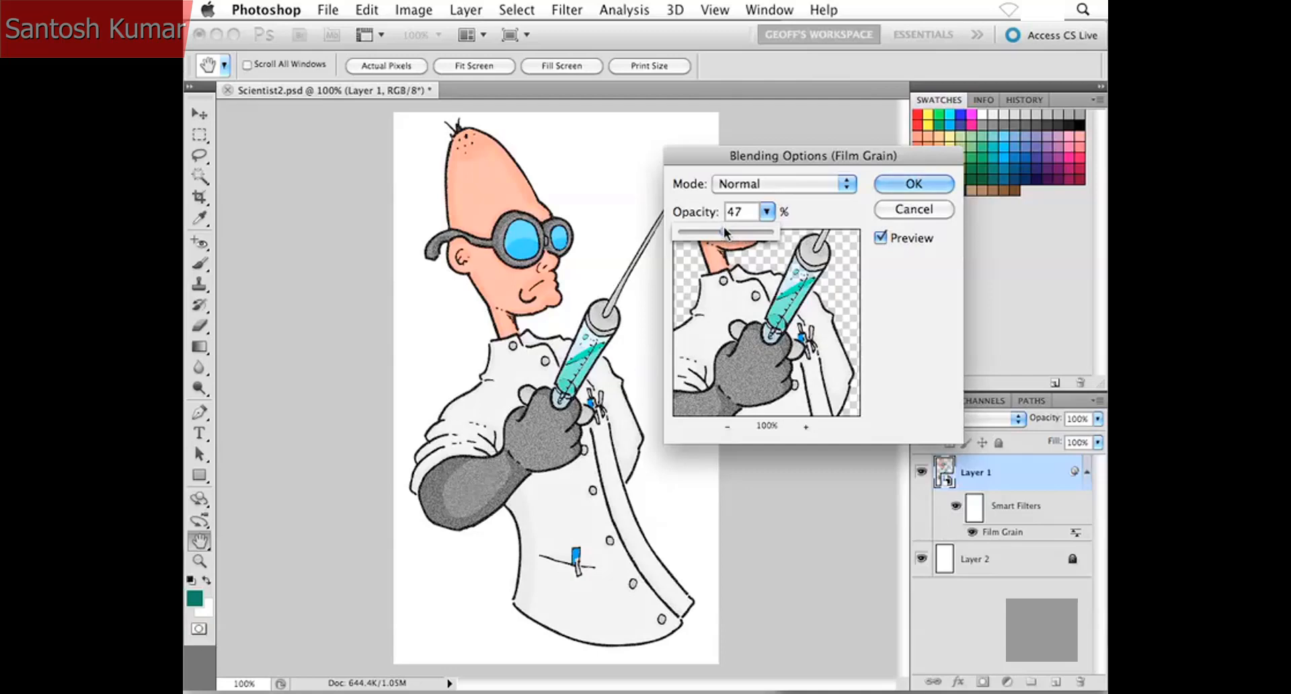
{"action": "left_click_drag", "start_coordinate": [724, 232], "coordinate": [714, 232]}
{"action": "left_click_drag", "start_coordinate": [720, 228], "coordinate": [720, 228]}
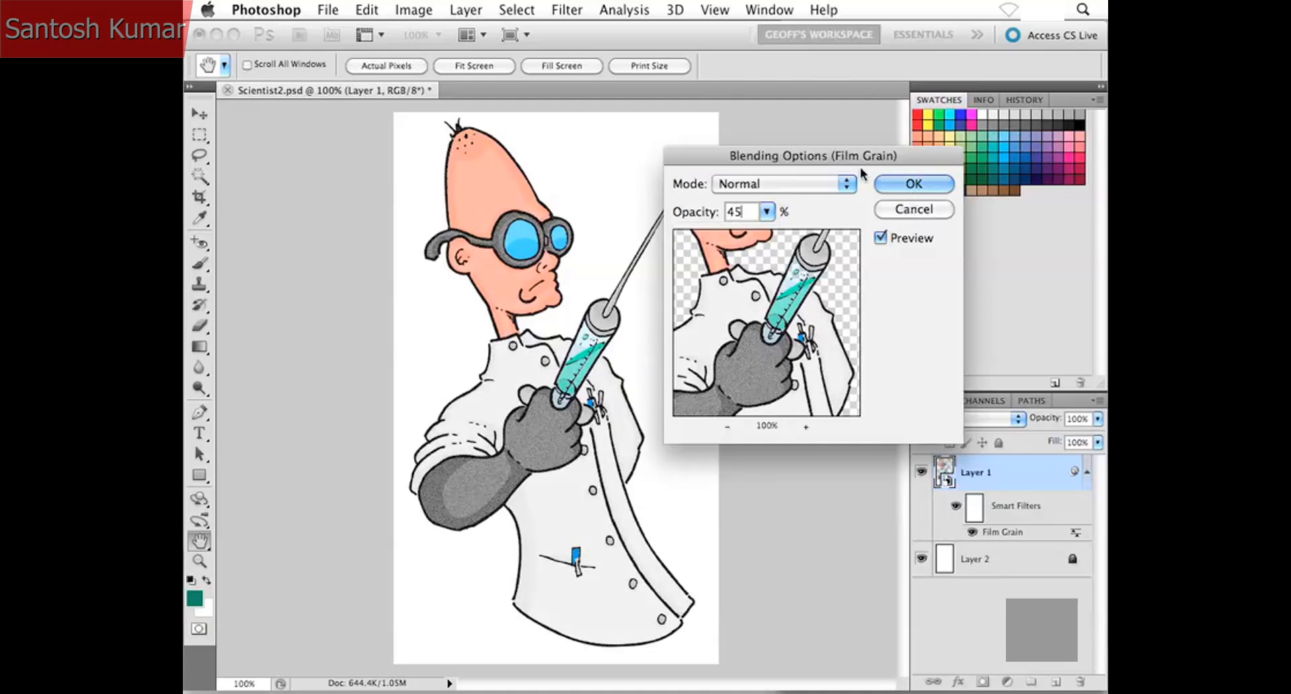
{"action": "left_click", "coordinate": [914, 209]}
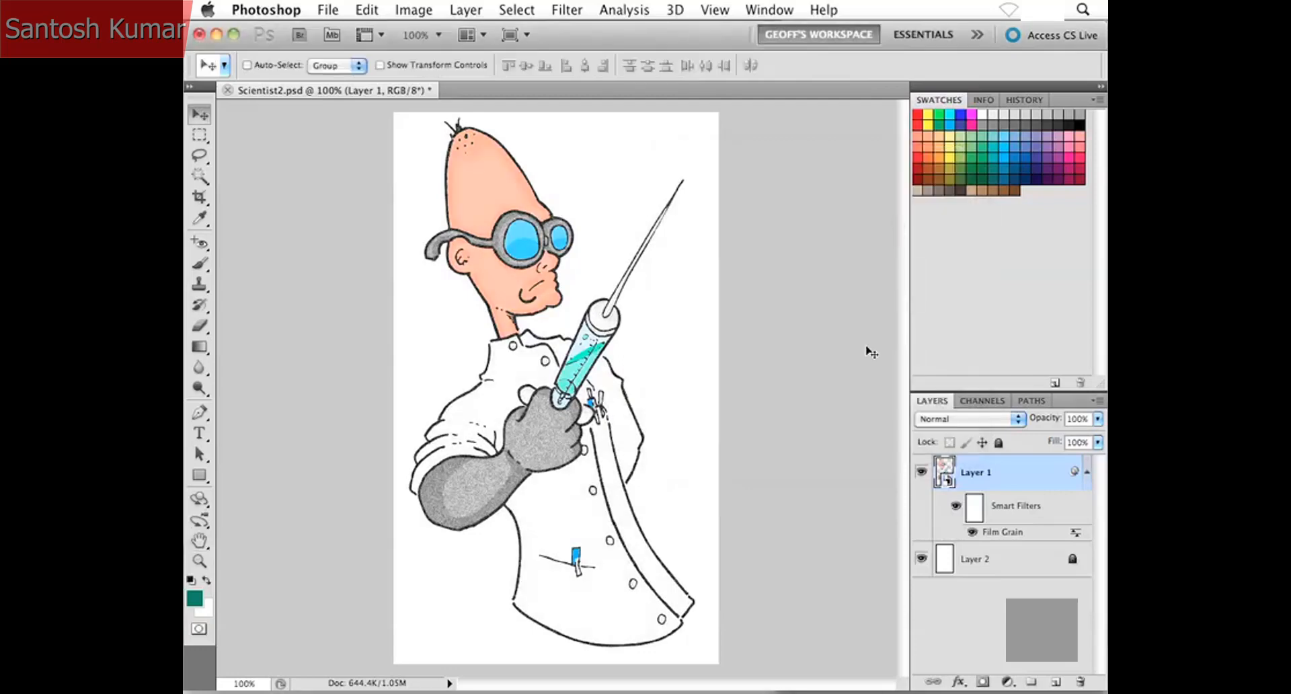
Re-edit the Film Grain smart filter with Grain 4, Highlight Area 3 and Intensity 9.
{"action": "double_click", "coordinate": [1000, 530]}
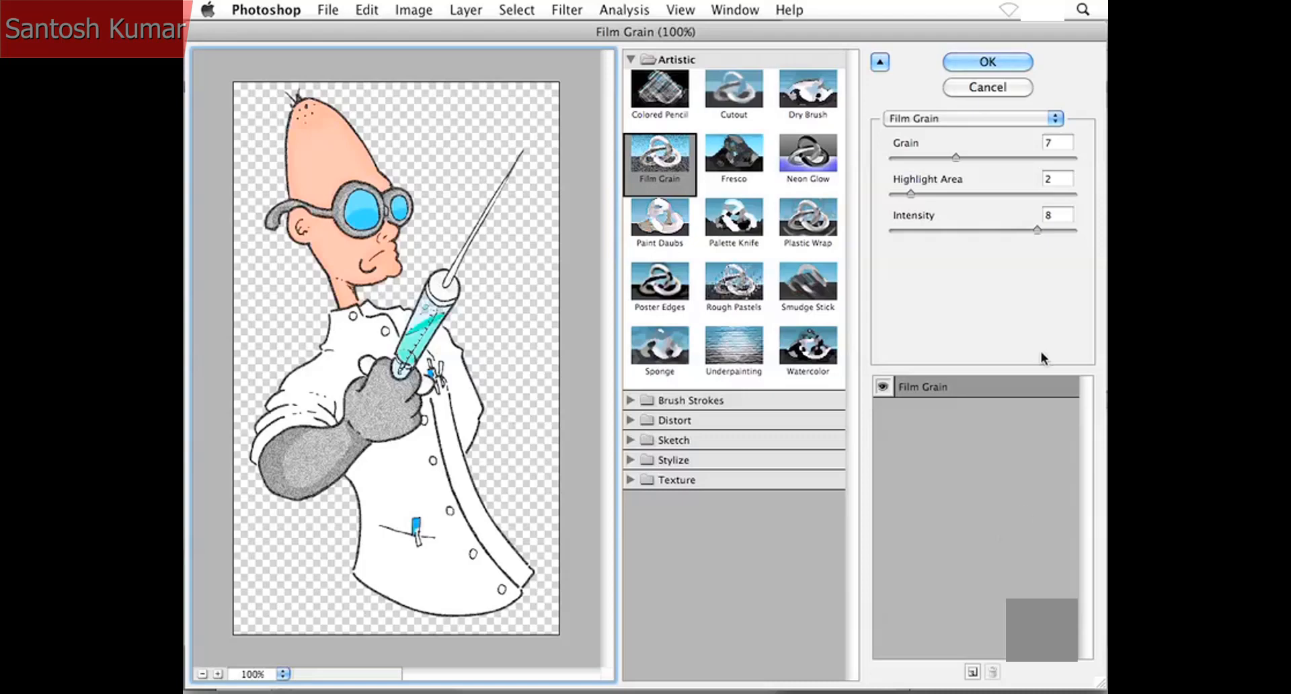
{"action": "left_click", "coordinate": [952, 158]}
{"action": "left_click_drag", "start_coordinate": [950, 158], "coordinate": [926, 159]}
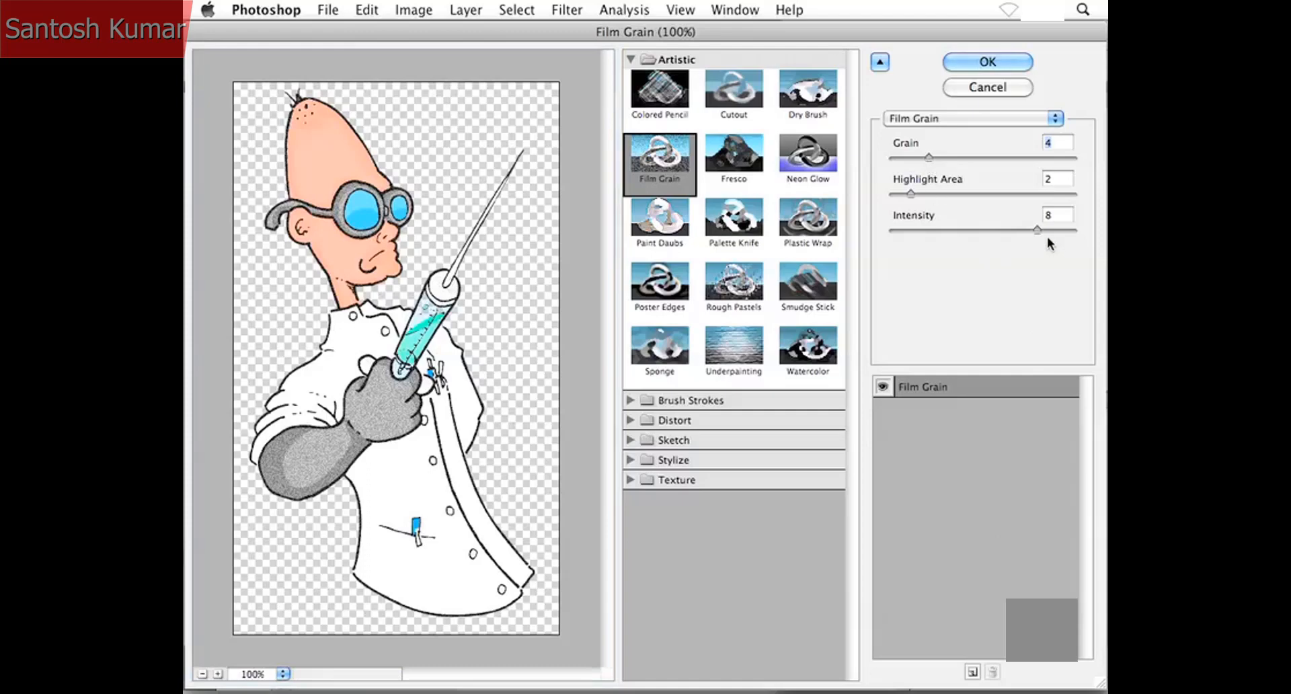
{"action": "left_click_drag", "start_coordinate": [1038, 229], "coordinate": [1050, 228]}
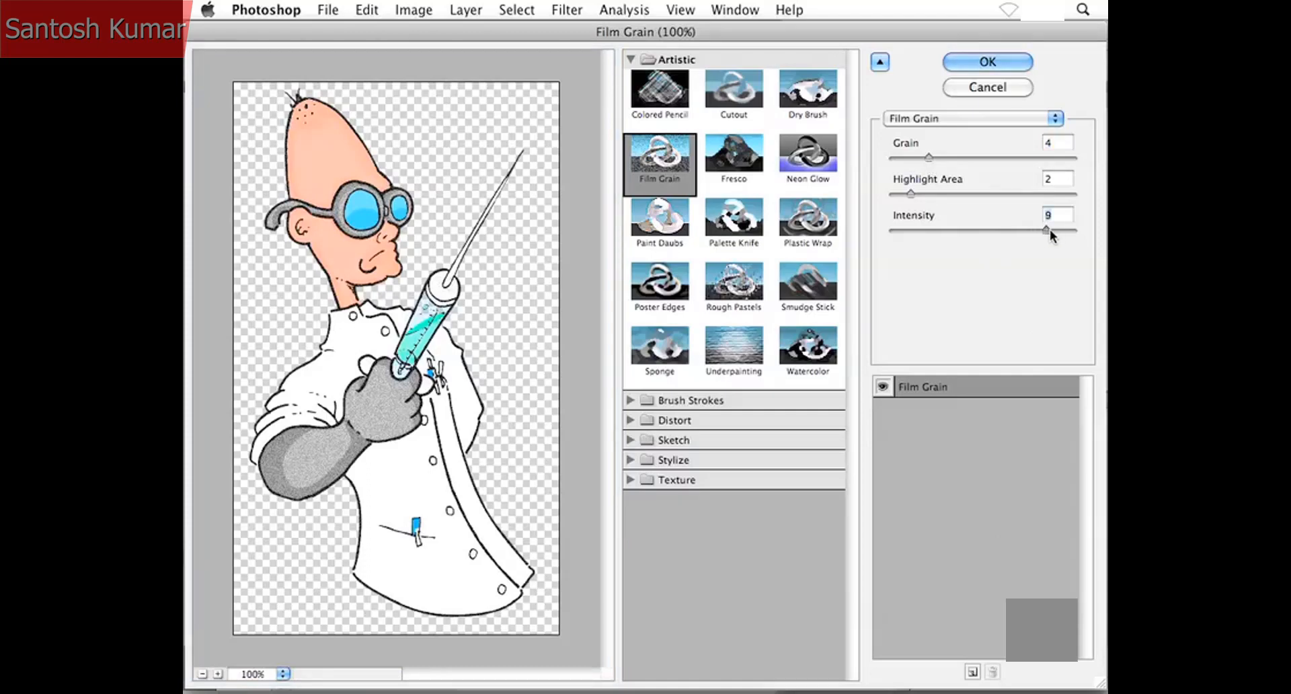
{"action": "left_click", "coordinate": [917, 194]}
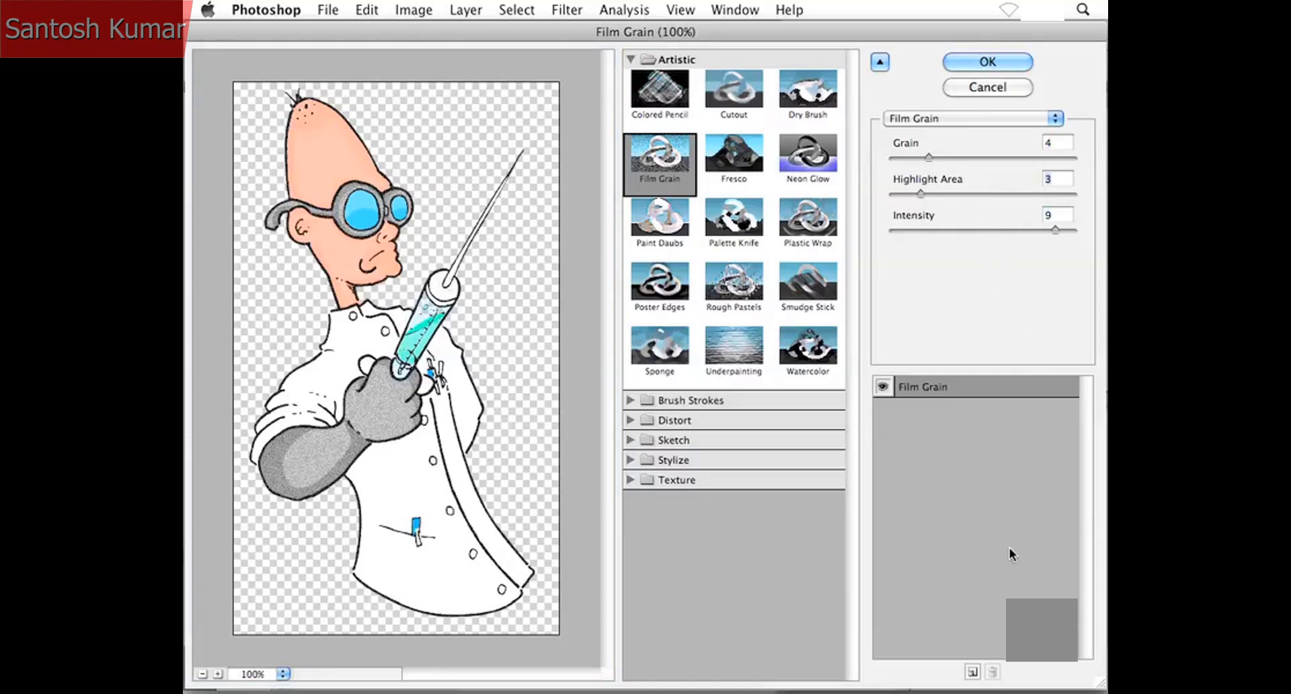
Add a Patchwork effect with Square Size 1 and Relief 8 over Film Grain, apply both, and hide the resulting smart filter.
{"action": "left_click", "coordinate": [972, 671]}
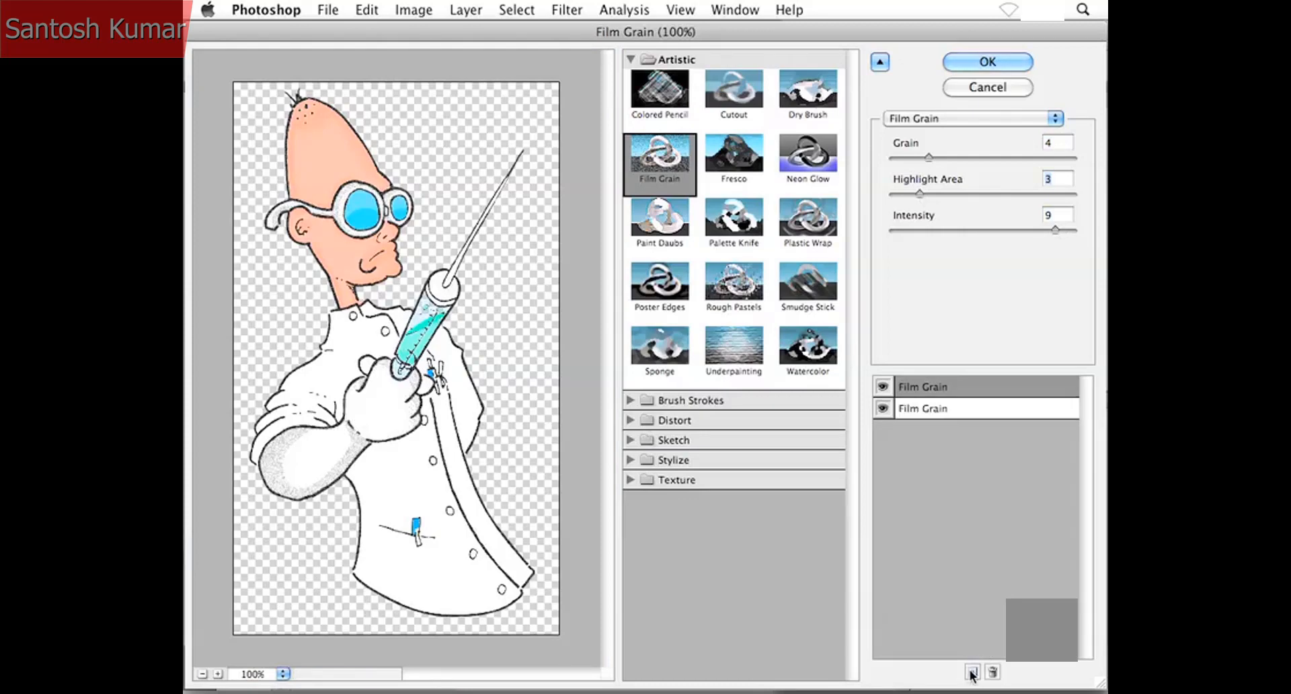
{"action": "left_click", "coordinate": [631, 479]}
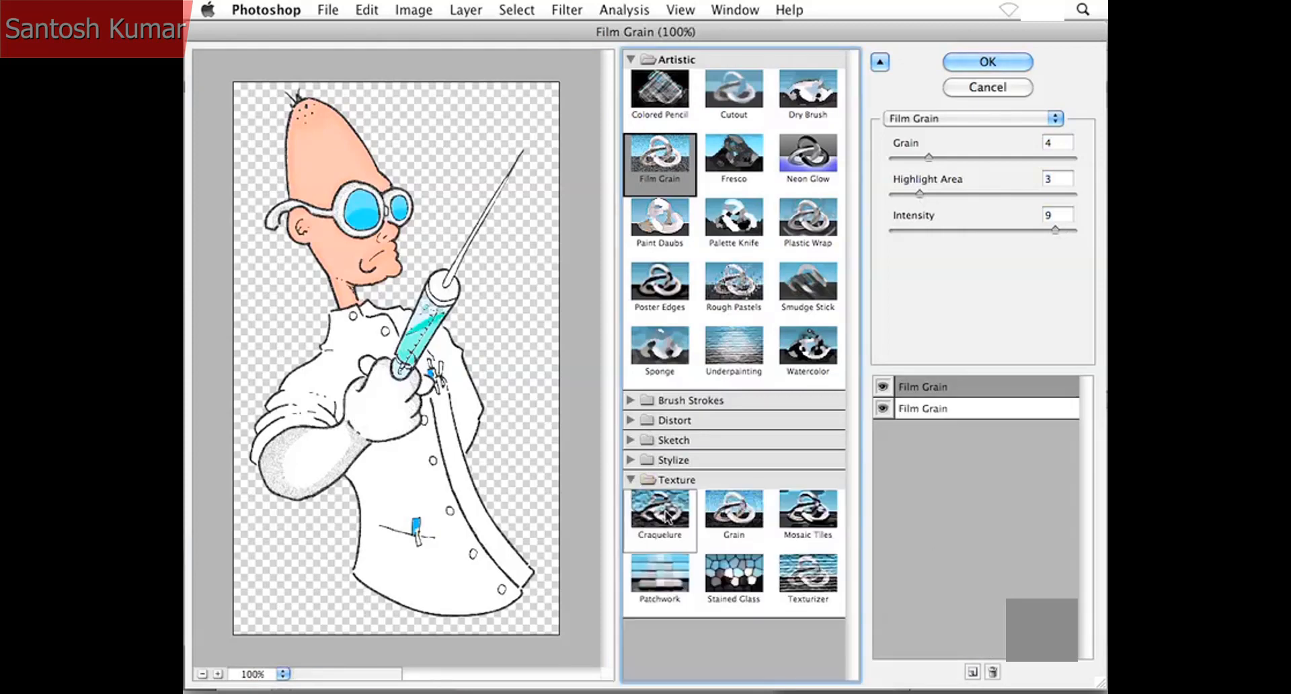
{"action": "left_click", "coordinate": [659, 578]}
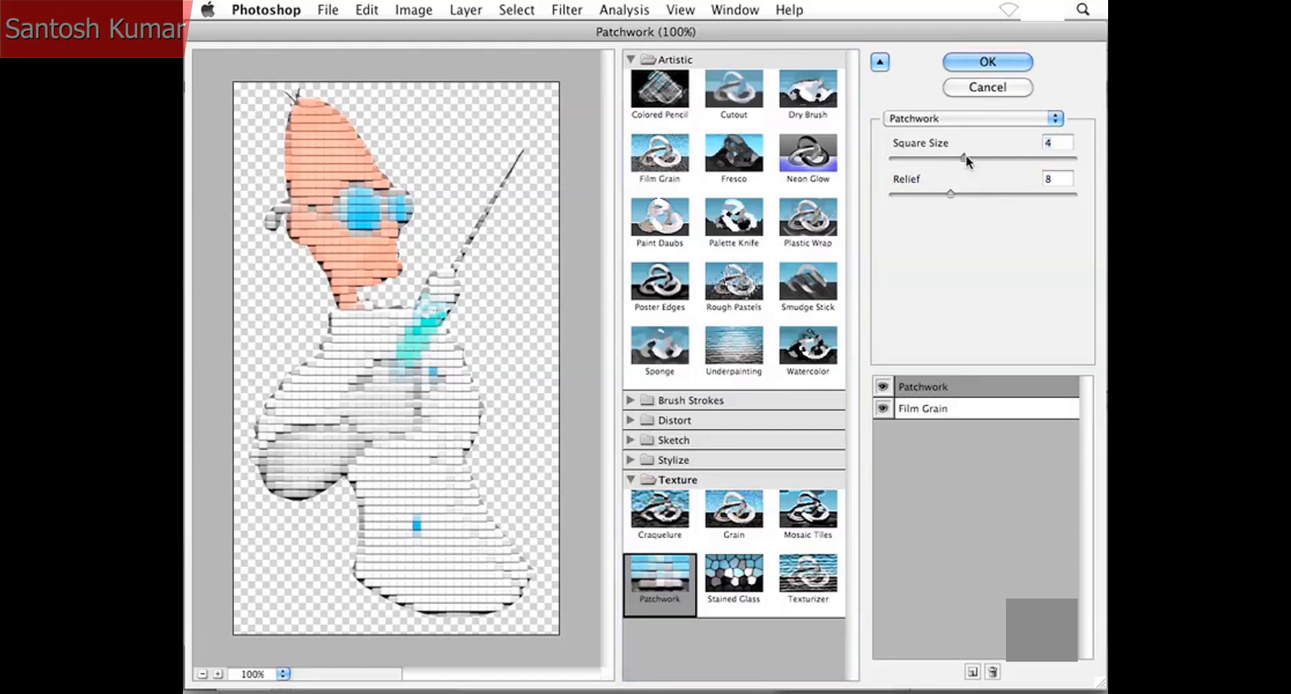
{"action": "left_click_drag", "start_coordinate": [965, 156], "coordinate": [914, 159]}
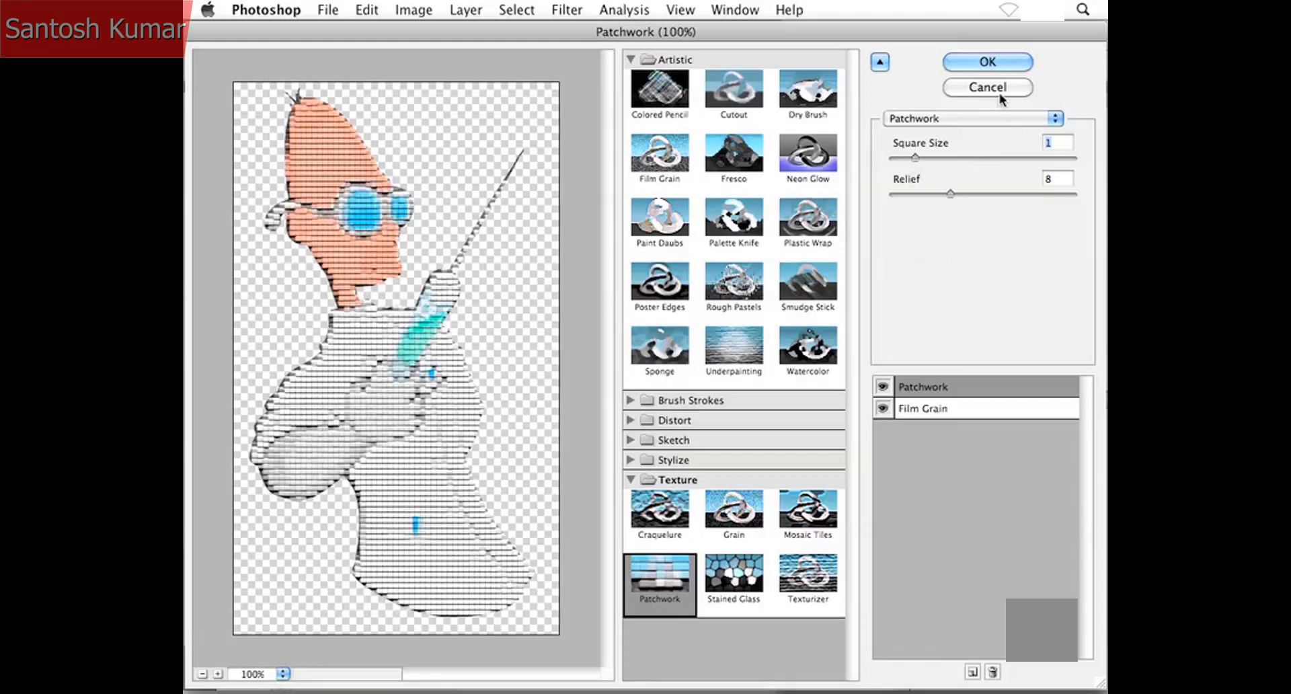
{"action": "left_click", "coordinate": [971, 64]}
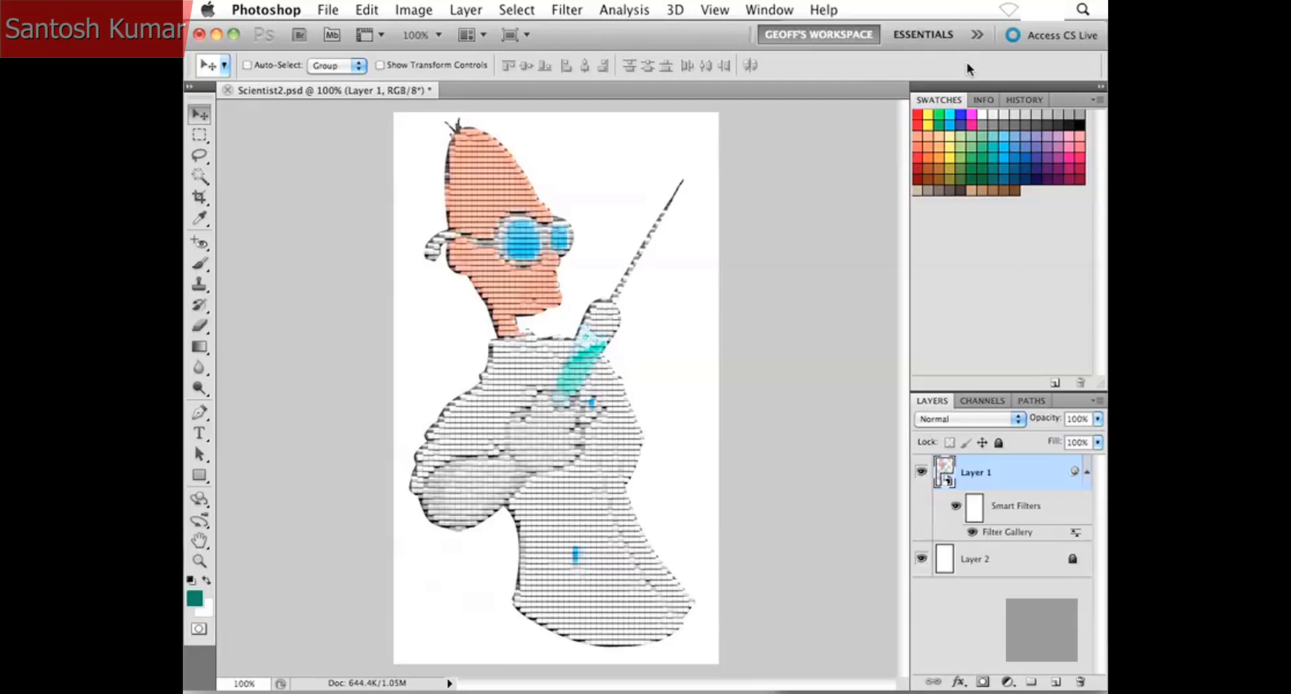
{"action": "left_click", "coordinate": [972, 533]}
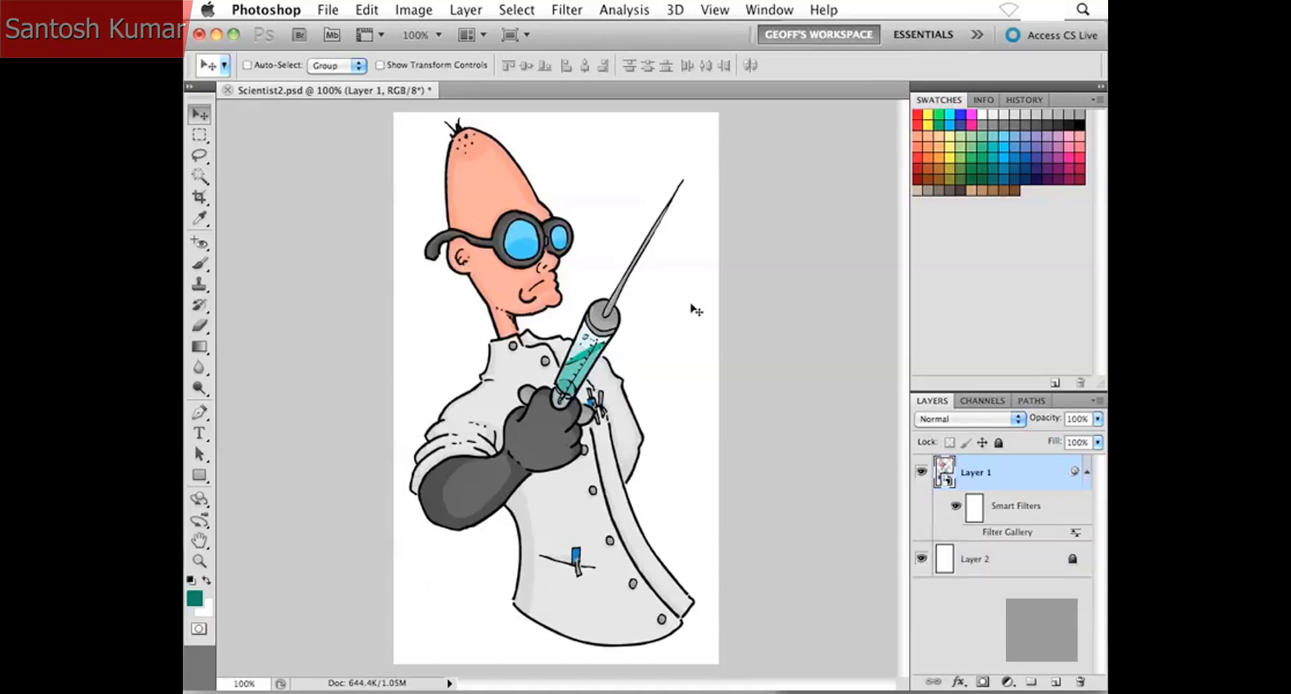
Revert the document to its saved version, and hide and show Layer 2 and Layer 1 in turn to check their contents.
{"action": "key", "text": "F12"}
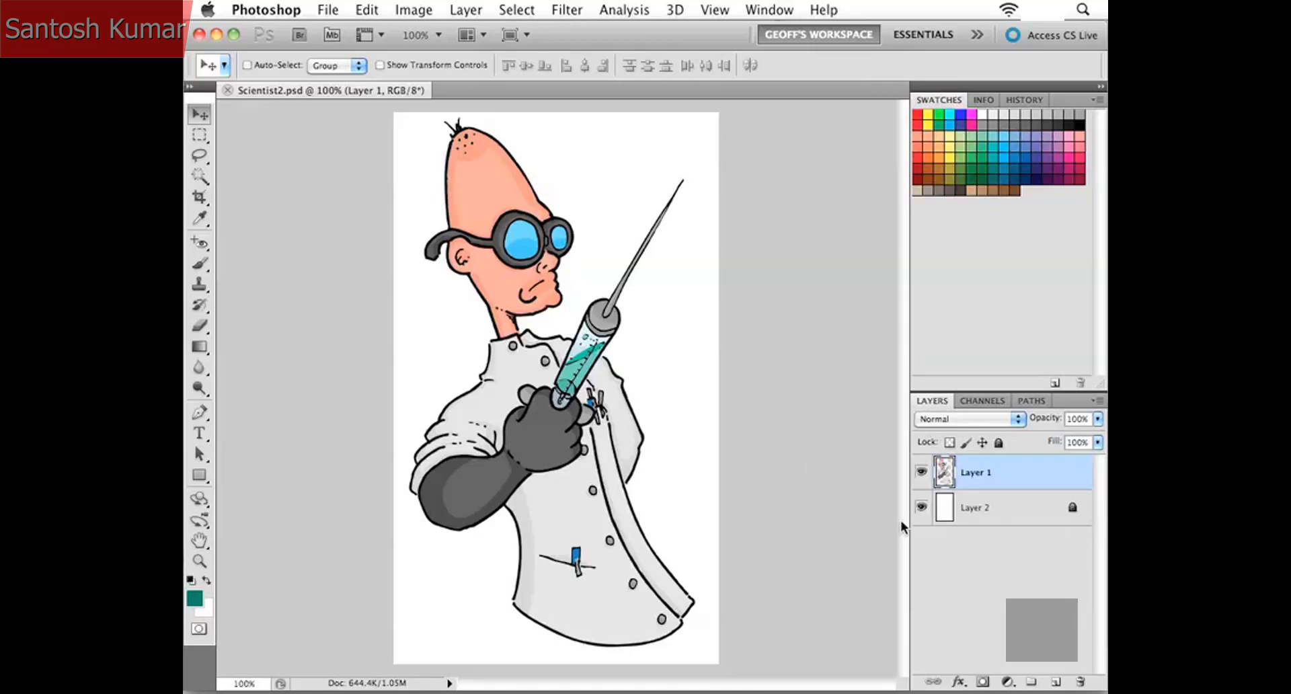
{"action": "left_click", "coordinate": [921, 508]}
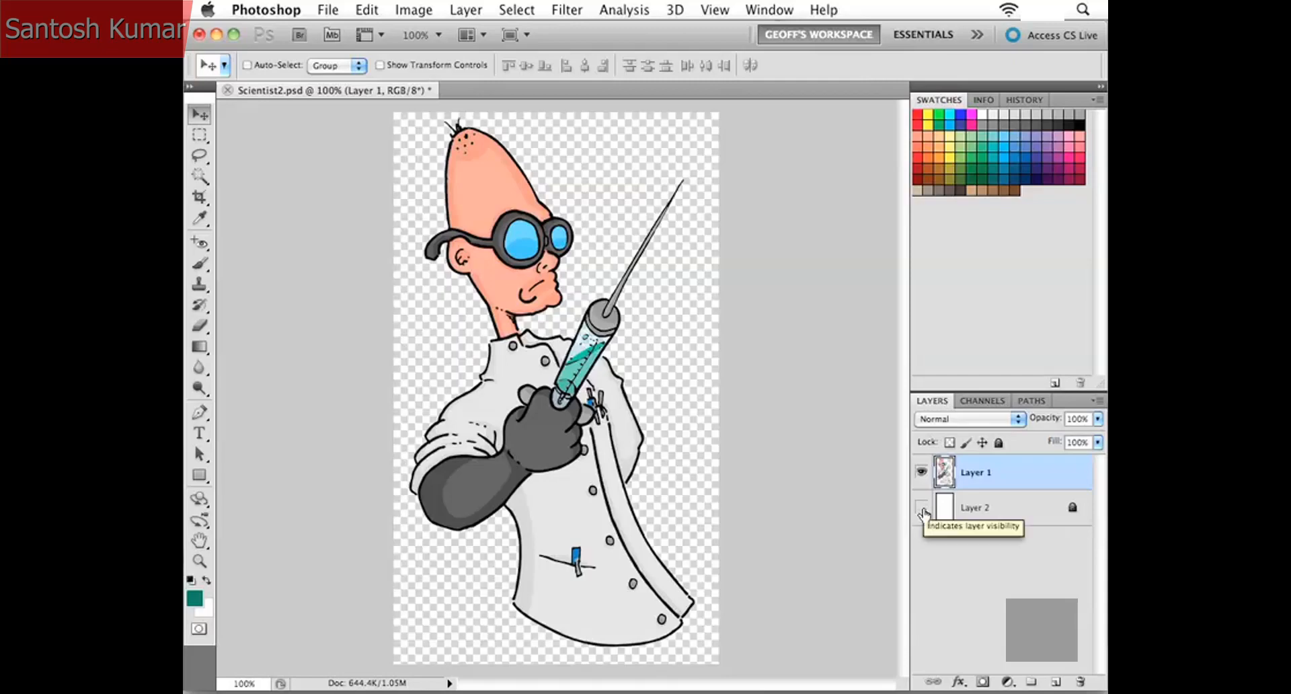
{"action": "left_click", "coordinate": [921, 509]}
{"action": "left_click", "coordinate": [921, 474]}
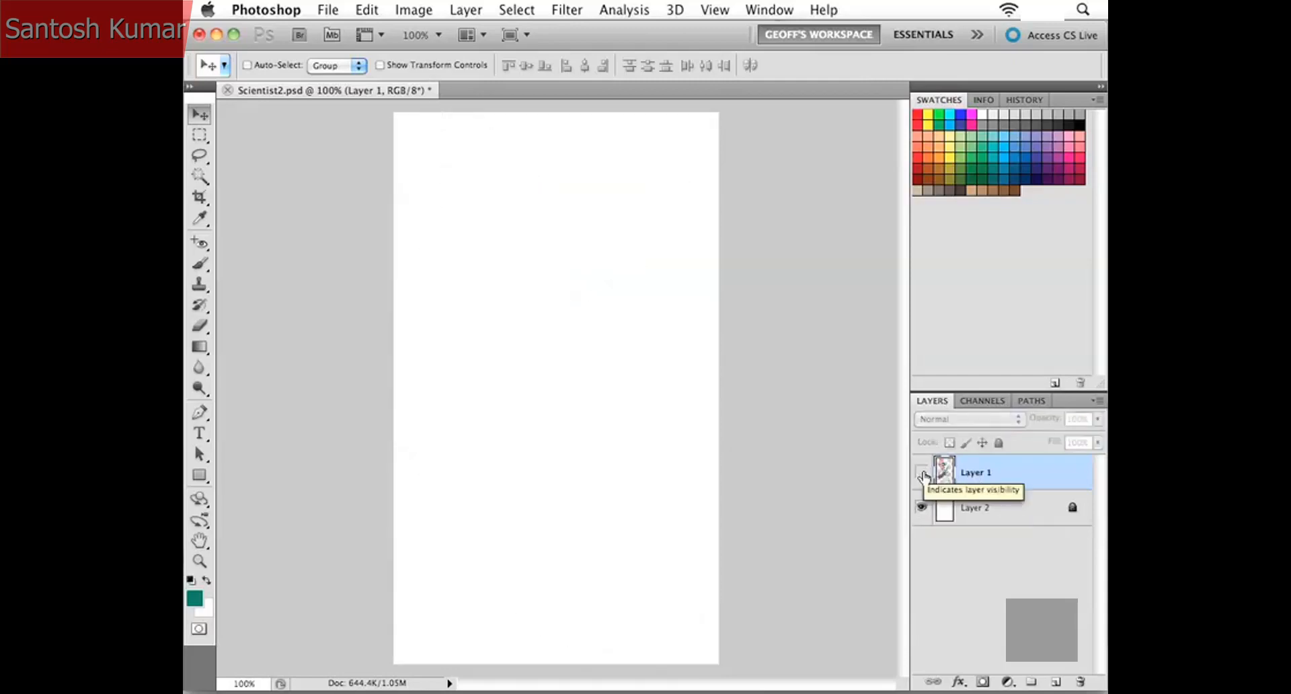
{"action": "left_click", "coordinate": [922, 473]}
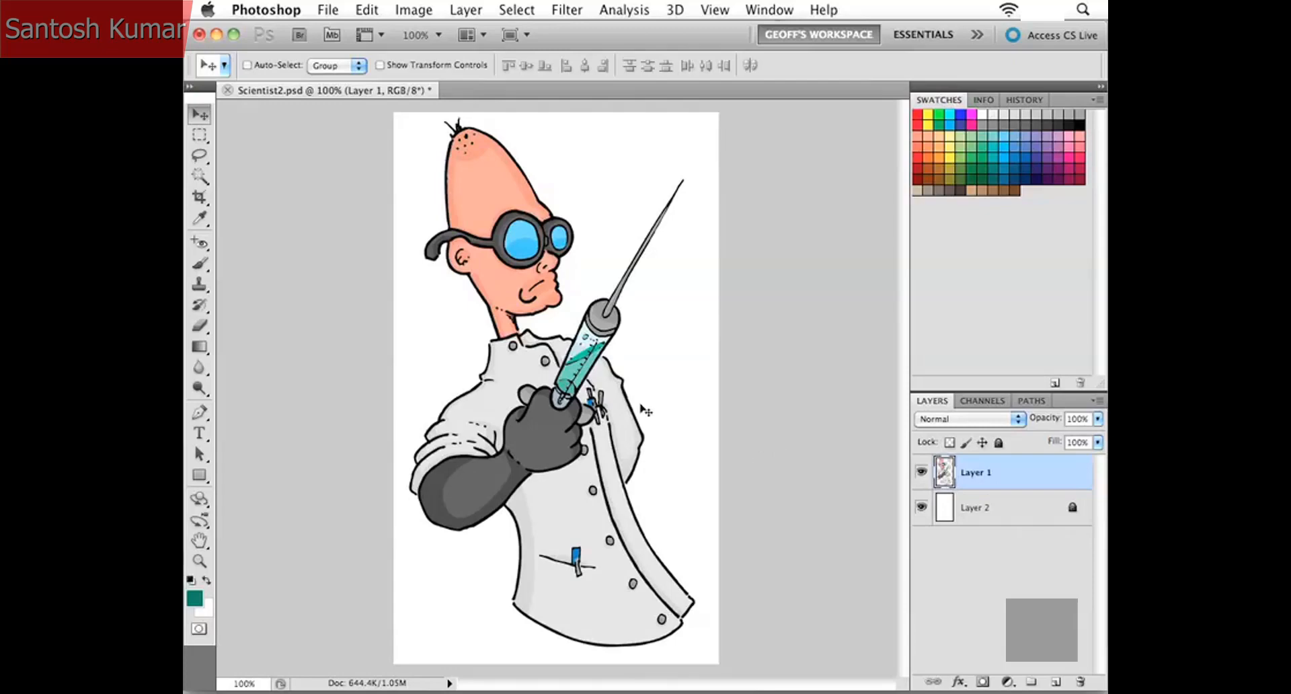
Start Puppet Warp on Layer 1, and show and hide its mesh to inspect it.
{"action": "left_click", "coordinate": [367, 9]}
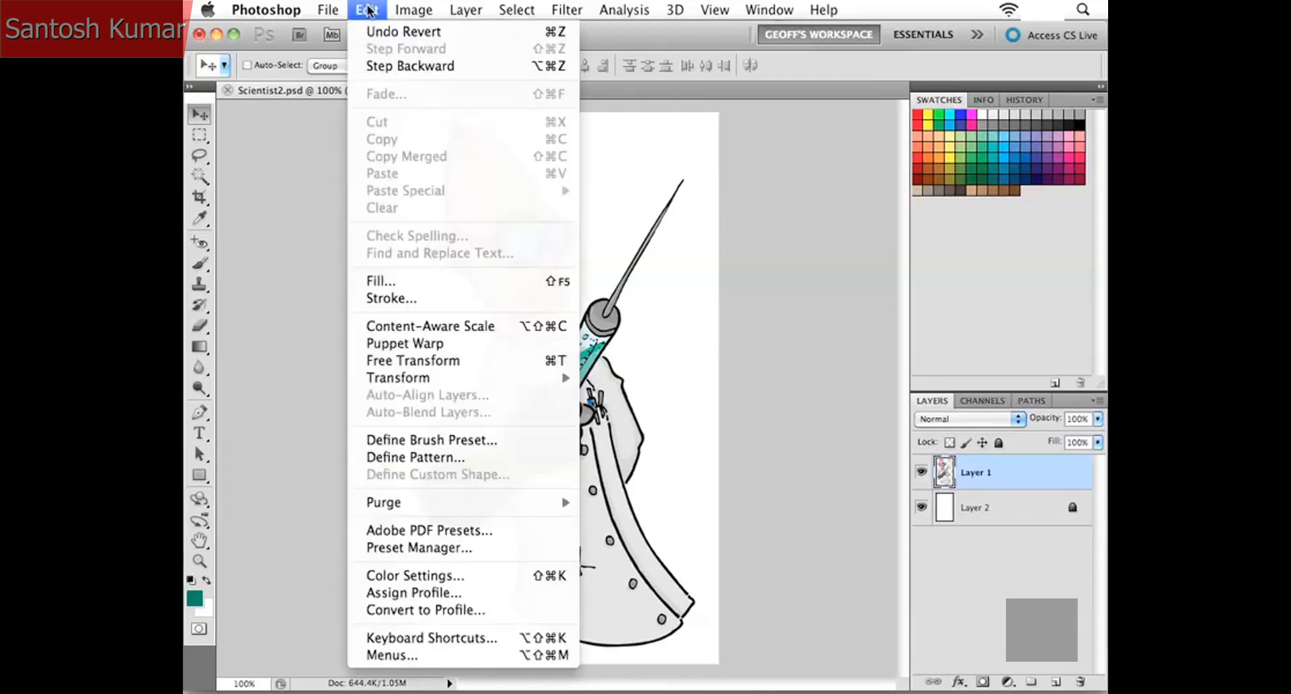
{"action": "left_click", "coordinate": [359, 344]}
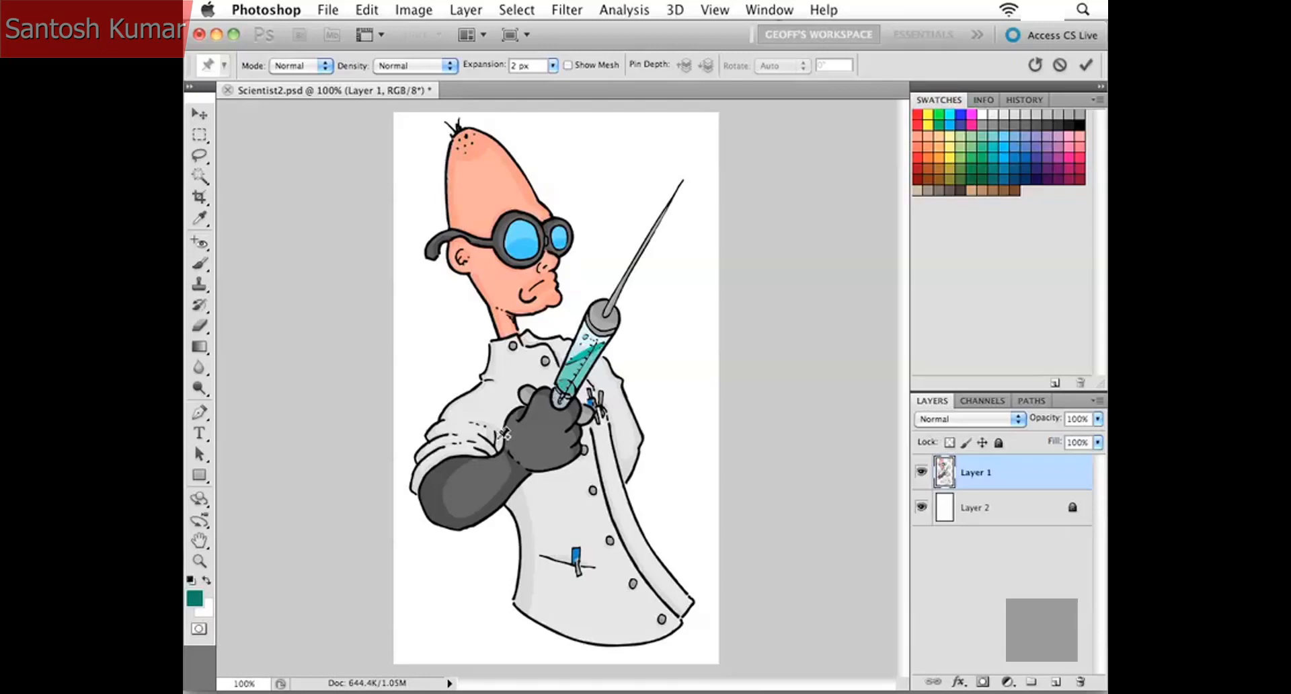
{"action": "left_click", "coordinate": [568, 65]}
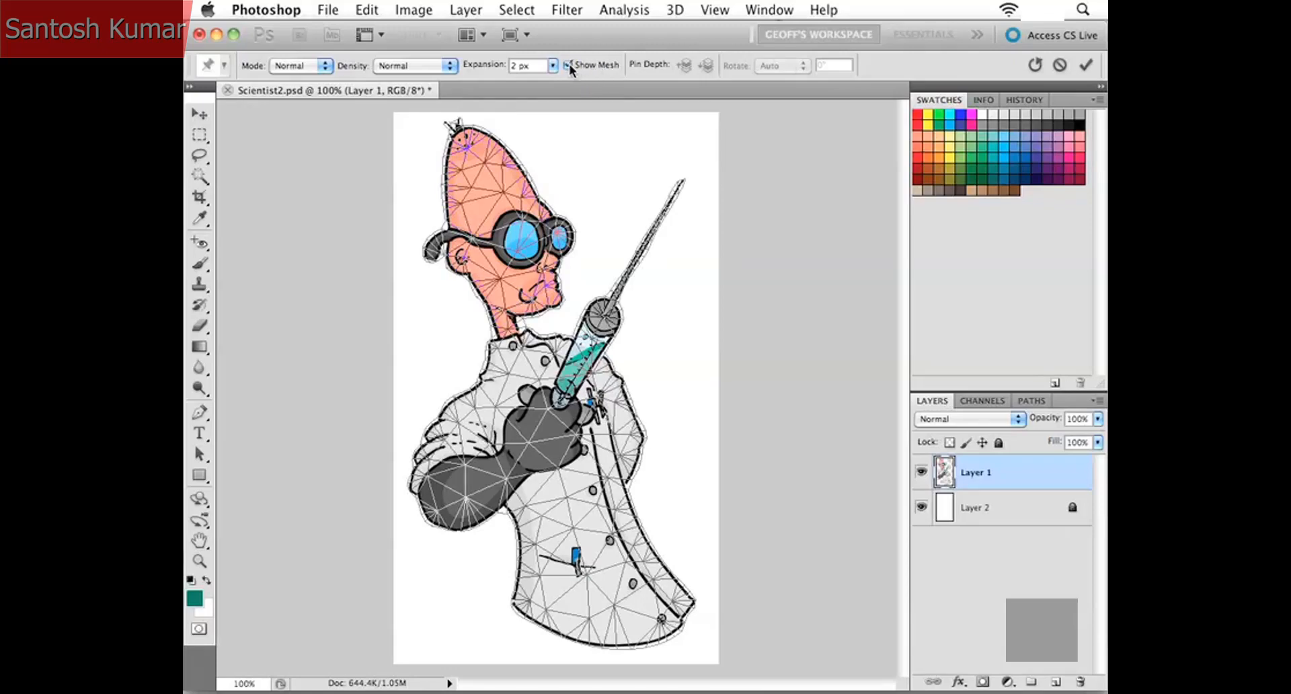
{"action": "left_click", "coordinate": [568, 66]}
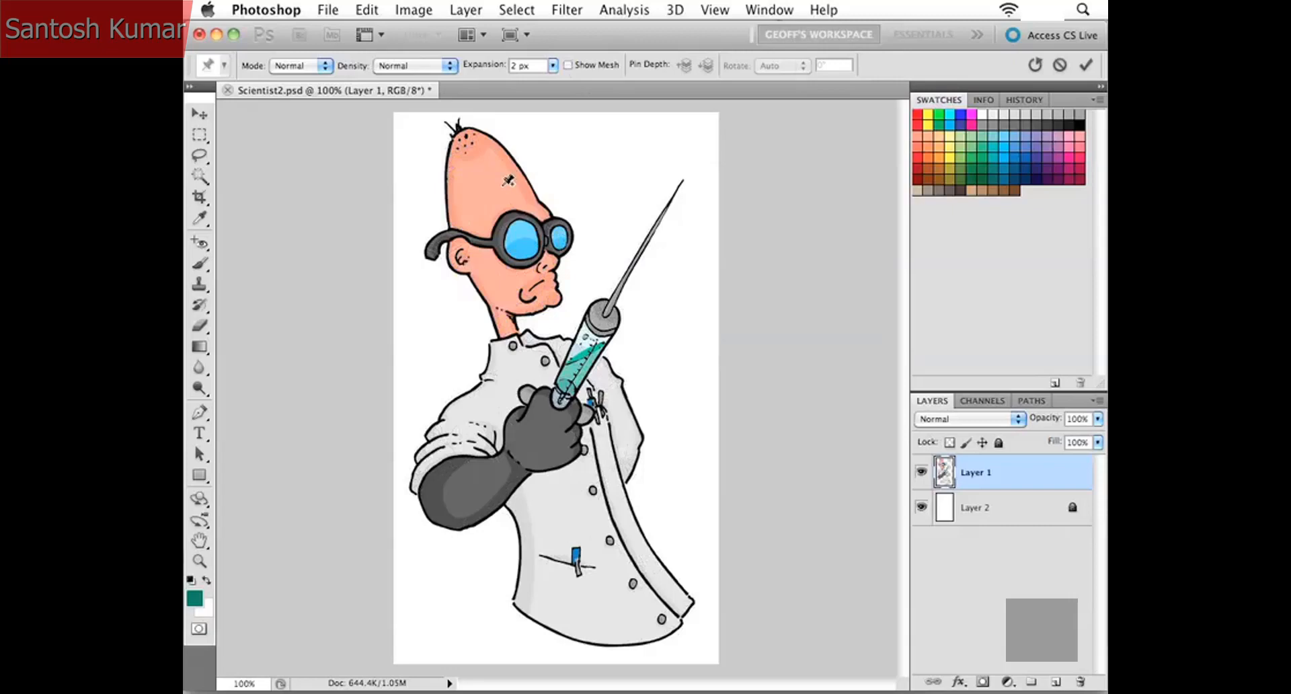
Place Puppet Warp pins on the top of the scientist's head, the front goggle lens, the ear, the elbow and the needle tip.
{"action": "left_click", "coordinate": [471, 148]}
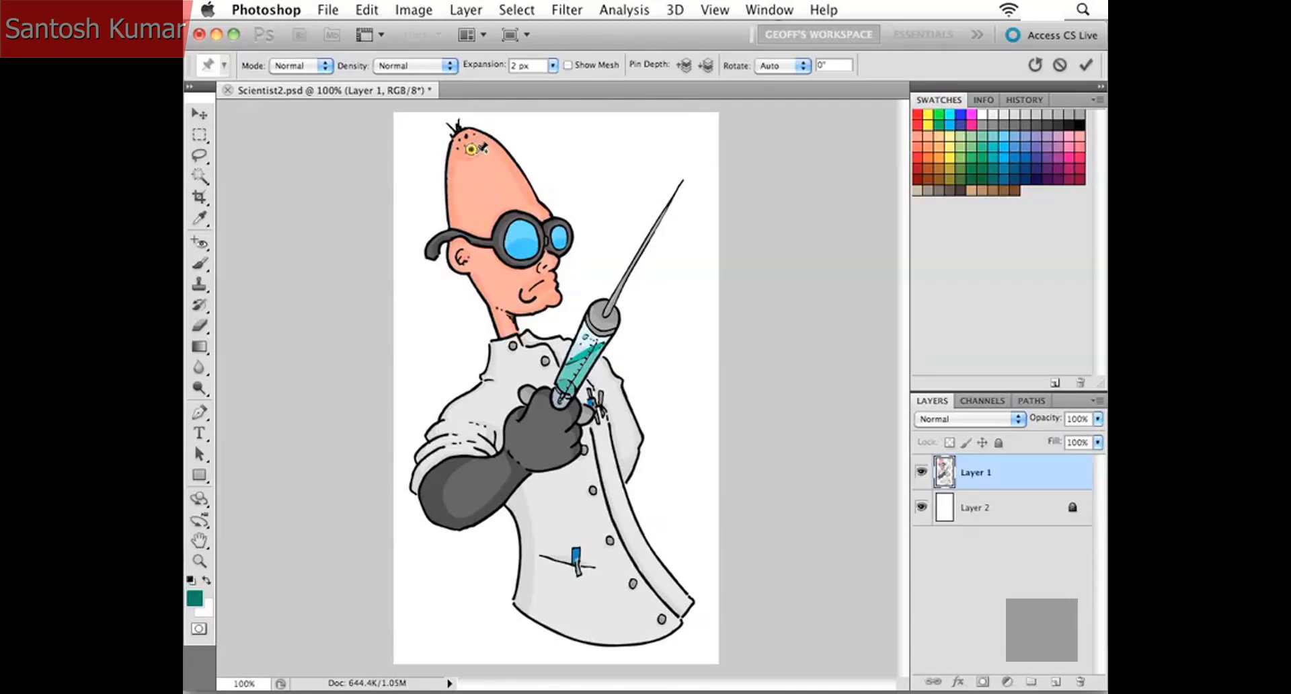
{"action": "left_click", "coordinate": [558, 239]}
{"action": "left_click", "coordinate": [461, 256]}
{"action": "left_click", "coordinate": [440, 502]}
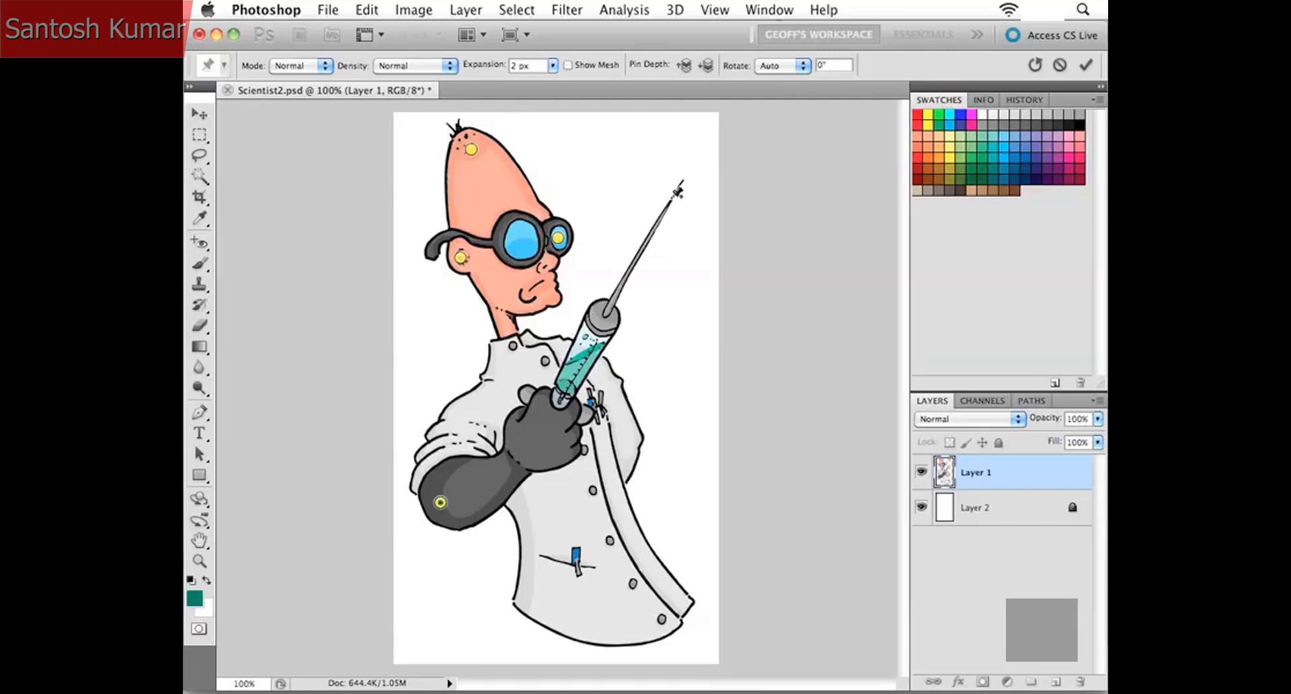
{"action": "left_click", "coordinate": [671, 197]}
Move the ear pin up and inward, lower the crown pin to shorten the head, pull the goggle lens pin outward, and lower the elbow pin.
{"action": "left_click_drag", "start_coordinate": [461, 260], "coordinate": [484, 223]}
{"action": "left_click_drag", "start_coordinate": [476, 160], "coordinate": [505, 185]}
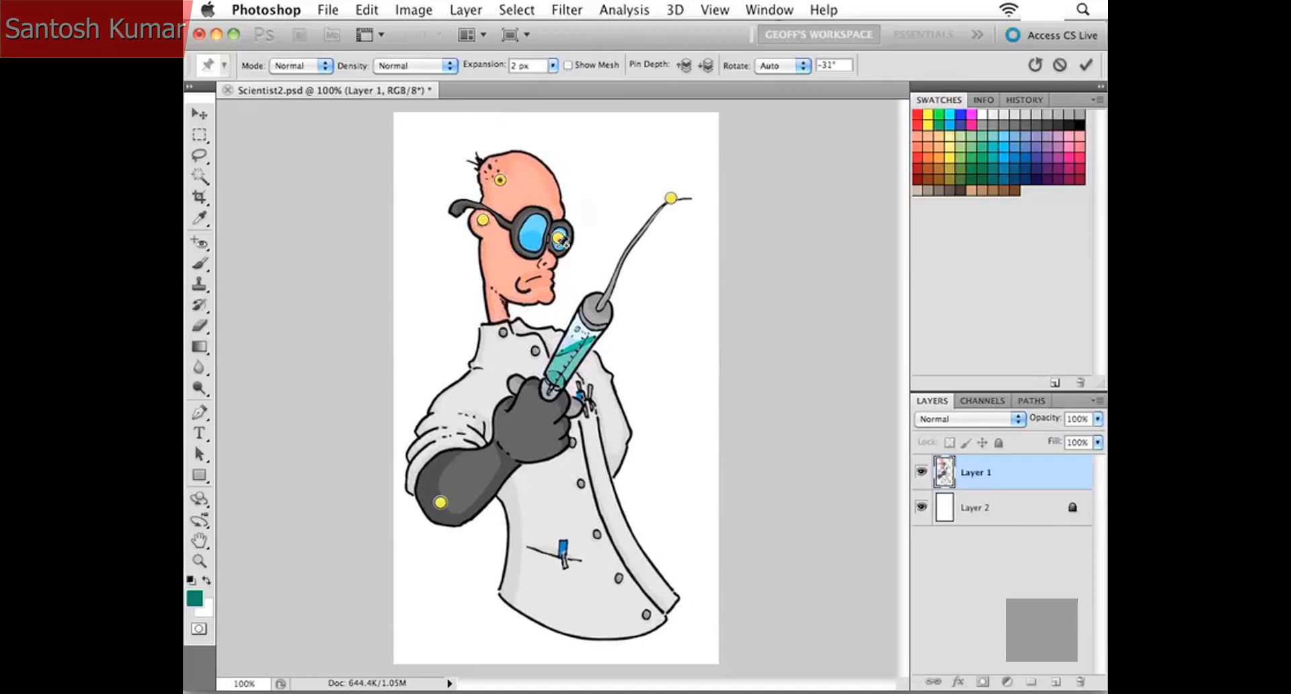
{"action": "left_click_drag", "start_coordinate": [563, 240], "coordinate": [603, 225]}
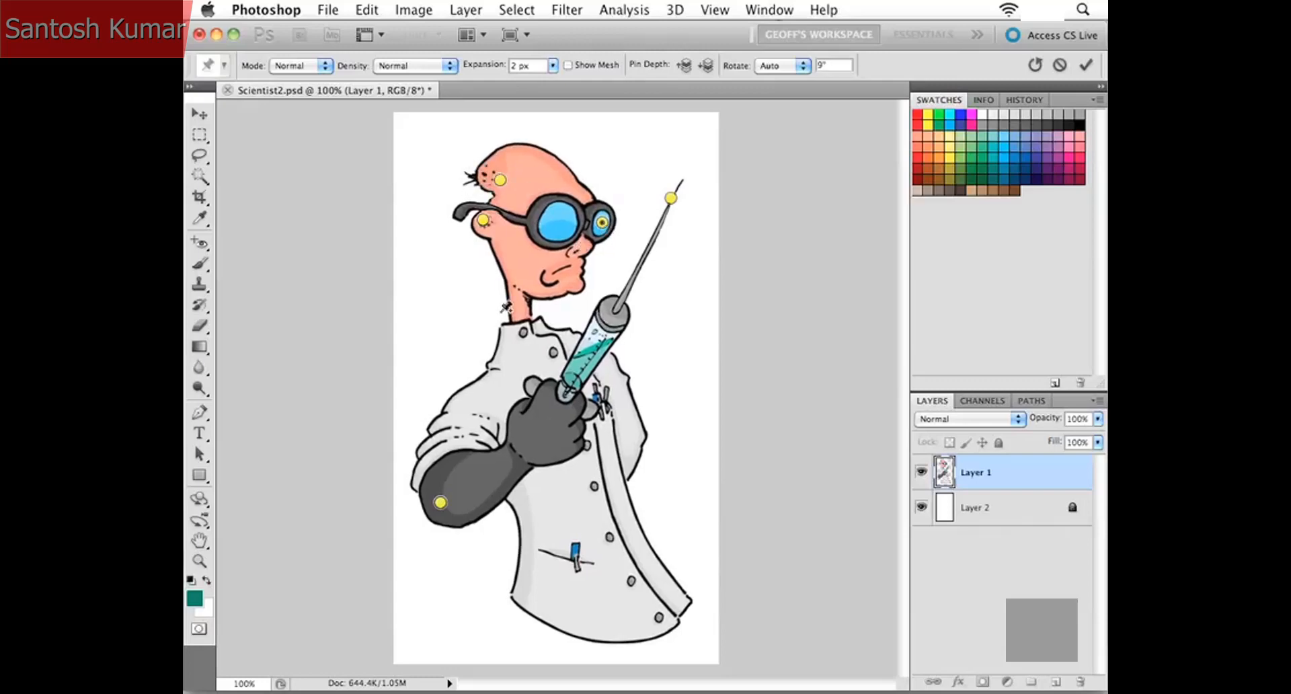
{"action": "left_click_drag", "start_coordinate": [441, 504], "coordinate": [449, 554]}
{"action": "left_click_drag", "start_coordinate": [451, 543], "coordinate": [448, 539]}
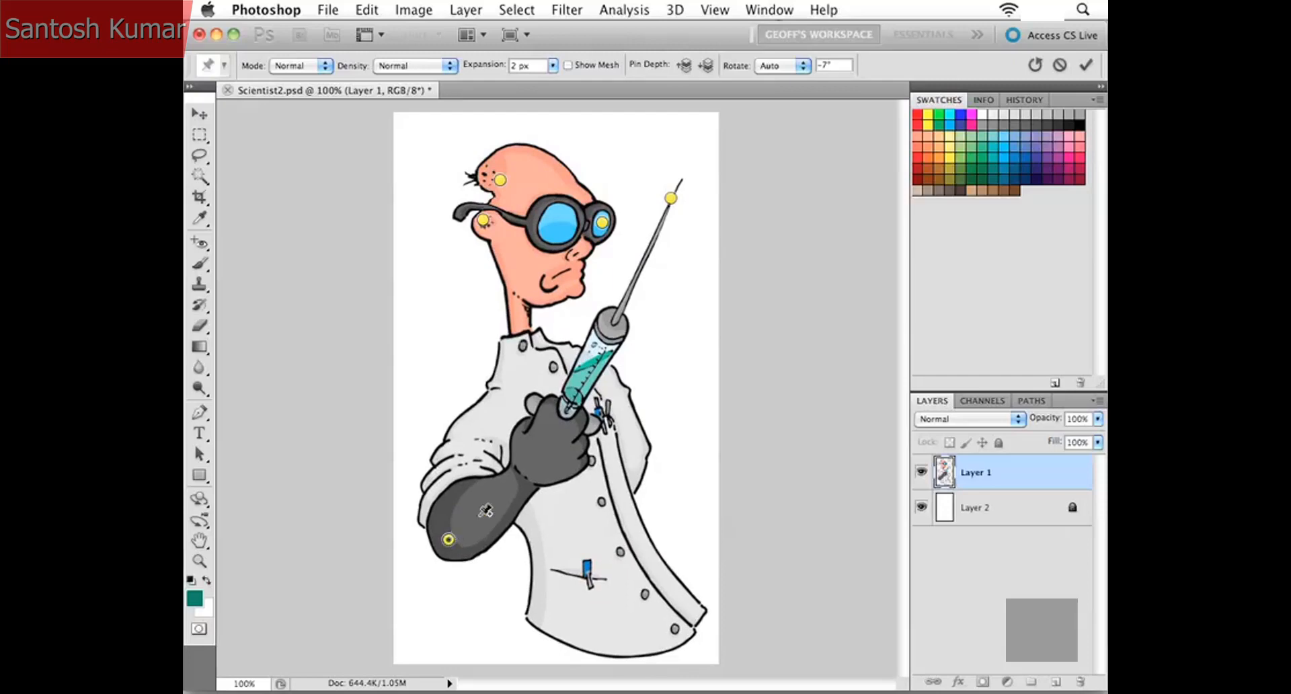
Reposition the ear and crown pins, ending slightly up and toward the face, to refine the shape of the shortened head.
{"action": "mouse_move", "coordinate": [483, 220]}
{"action": "left_mouse_down"}
{"action": "mouse_move", "coordinate": [491, 251]}
{"action": "mouse_move", "coordinate": [503, 231]}
{"action": "left_mouse_up"}
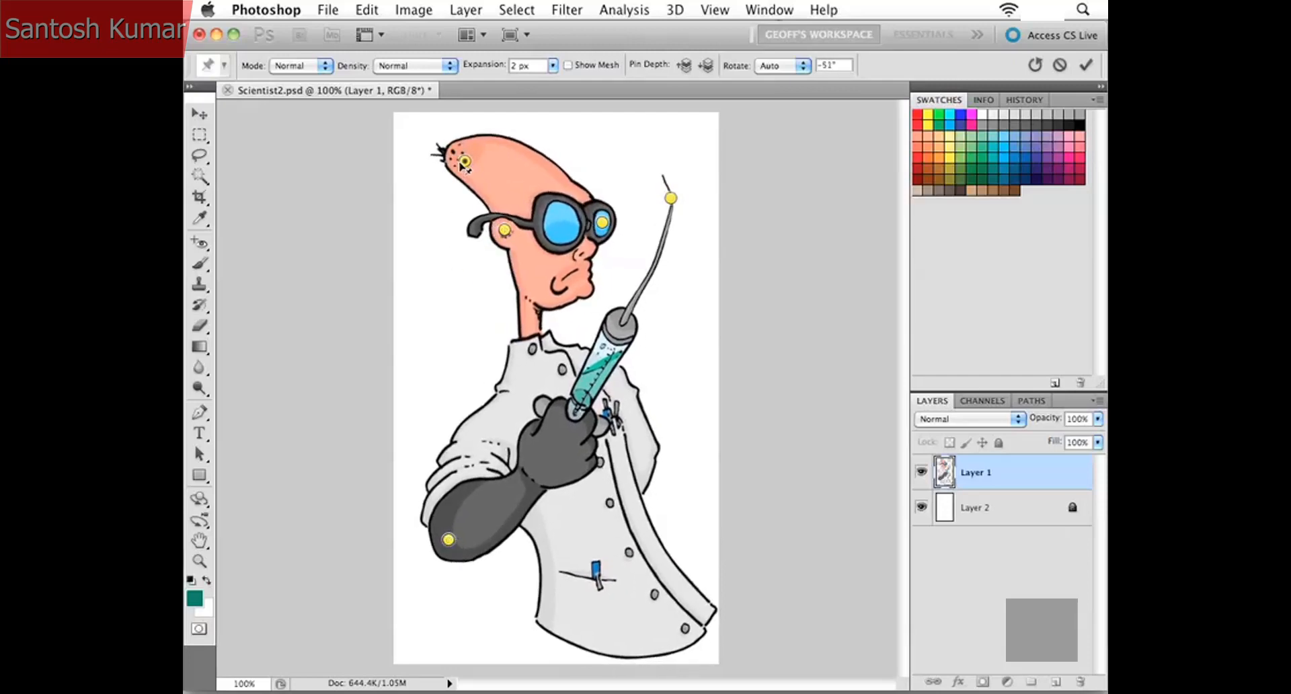
{"action": "left_click_drag", "start_coordinate": [500, 179], "coordinate": [459, 162]}
{"action": "mouse_move", "coordinate": [504, 232]}
{"action": "left_mouse_down"}
{"action": "mouse_move", "coordinate": [513, 212]}
{"action": "mouse_move", "coordinate": [498, 214]}
{"action": "left_mouse_up"}
{"action": "left_click_drag", "start_coordinate": [464, 162], "coordinate": [515, 174]}
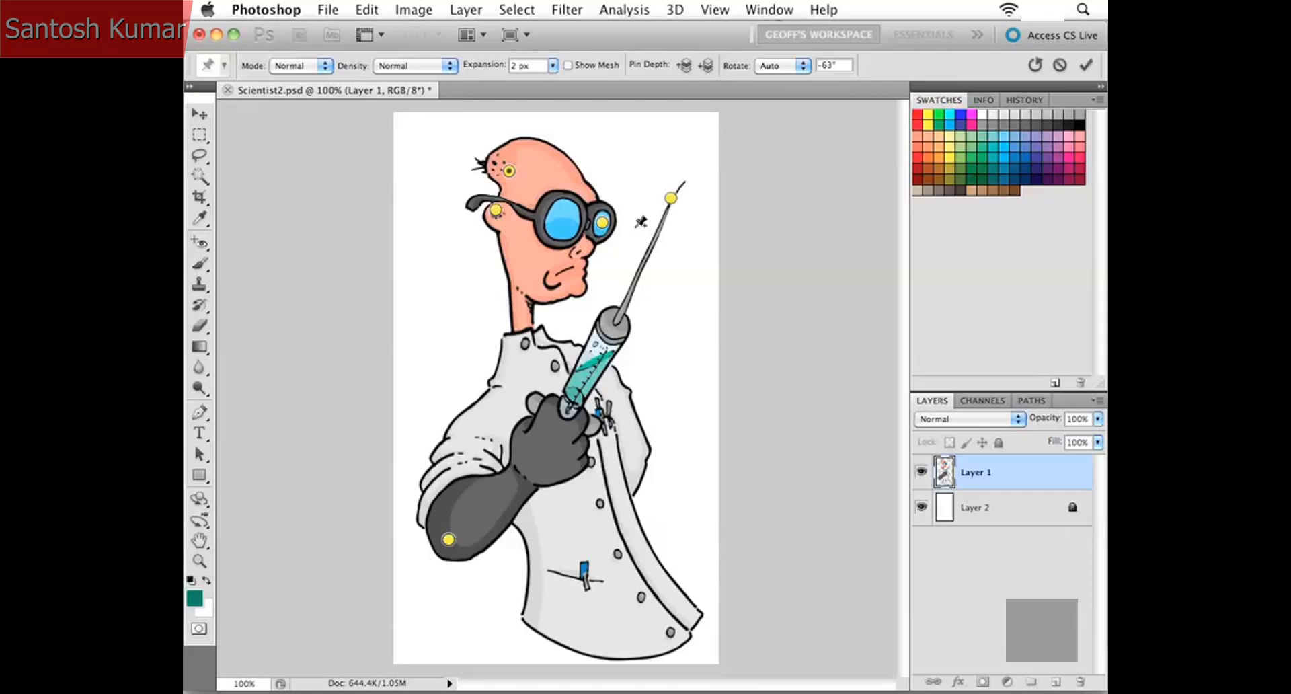
Bend the needle into a hook by pulling its tip pin down, then add pins along the needle and pull its end outward.
{"action": "left_click_drag", "start_coordinate": [671, 198], "coordinate": [664, 273]}
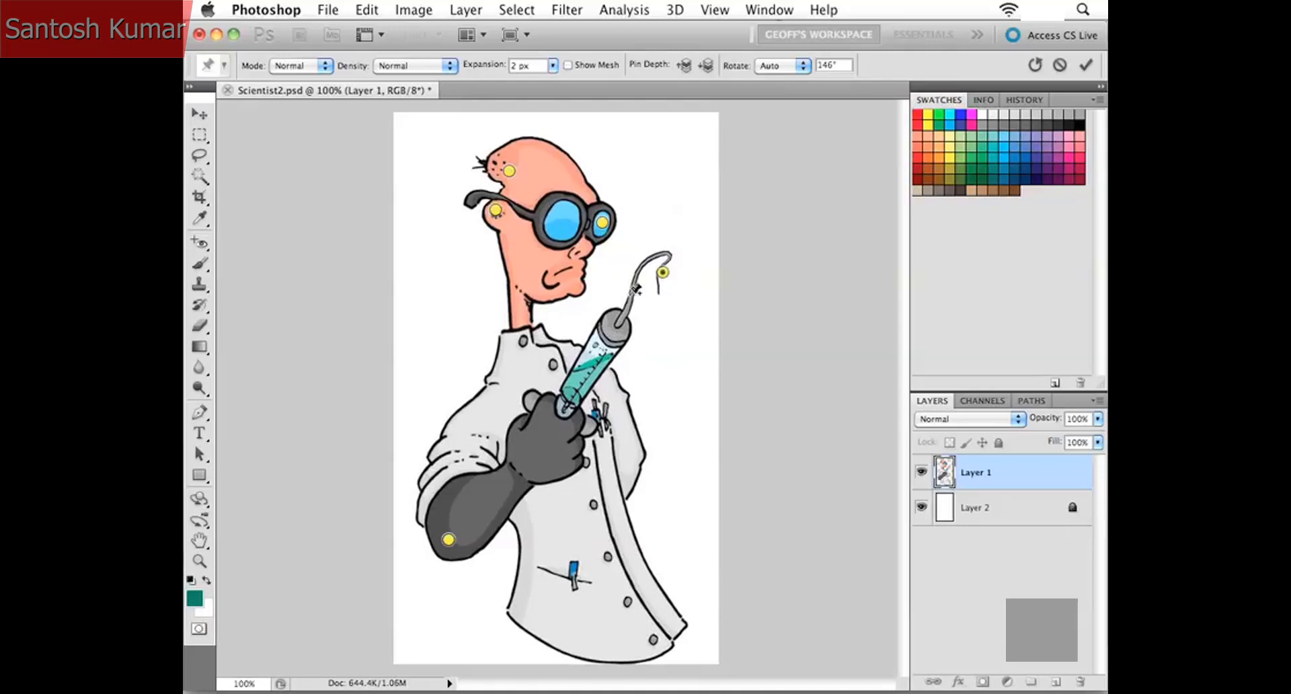
{"action": "left_click", "coordinate": [630, 294]}
{"action": "left_click_drag", "start_coordinate": [629, 293], "coordinate": [686, 291]}
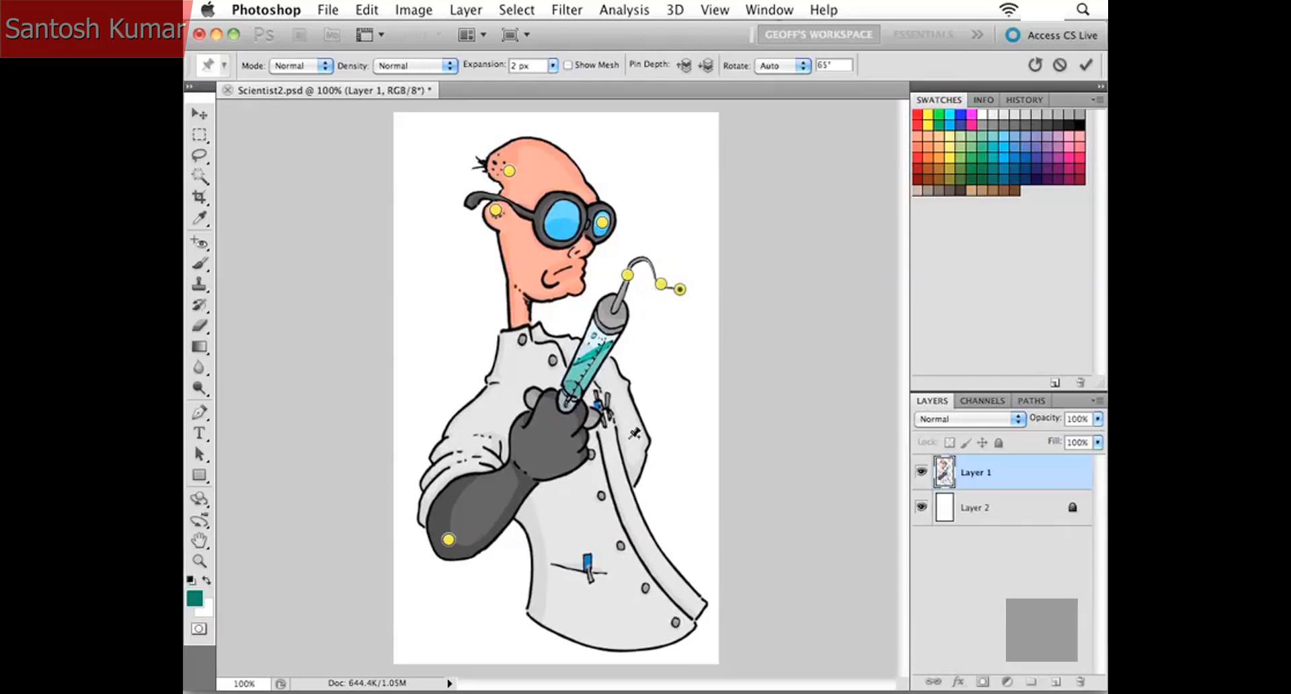
Reshape the coat with new pins, nudging the far arm outward and raising the hem and near shoulder, and apply the Puppet Warp.
{"action": "left_click_drag", "start_coordinate": [630, 432], "coordinate": [640, 447]}
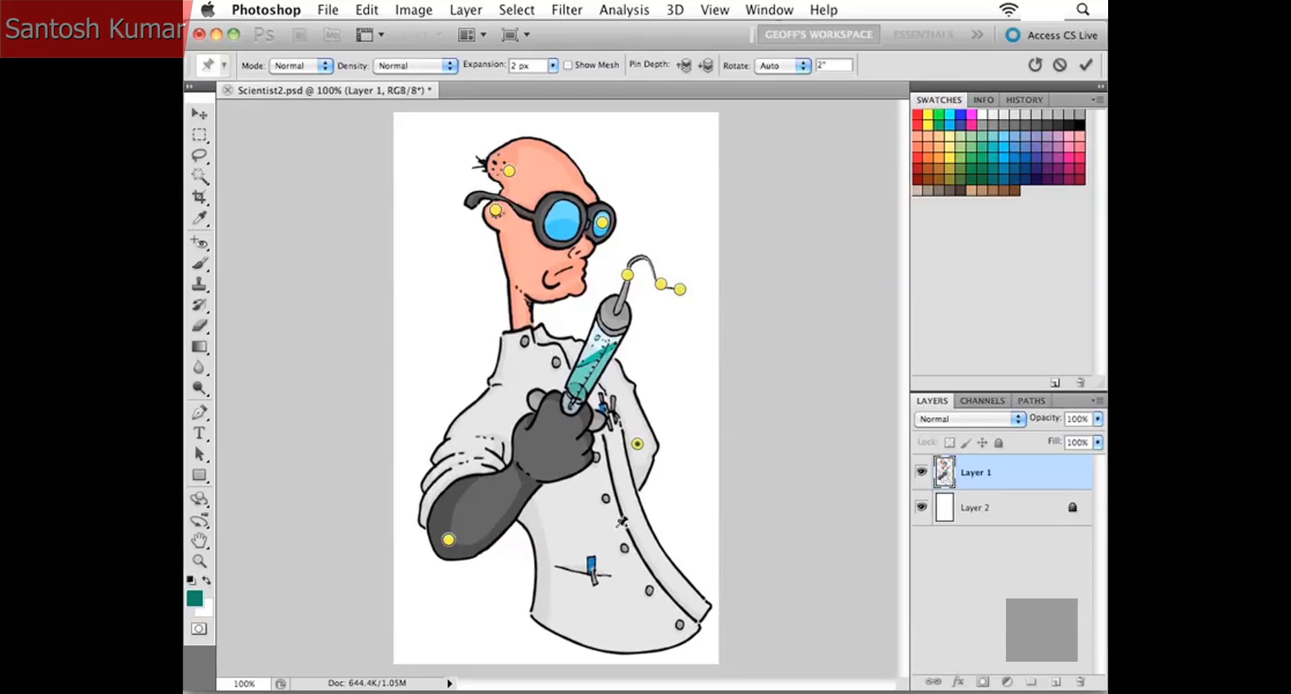
{"action": "left_click", "coordinate": [619, 604]}
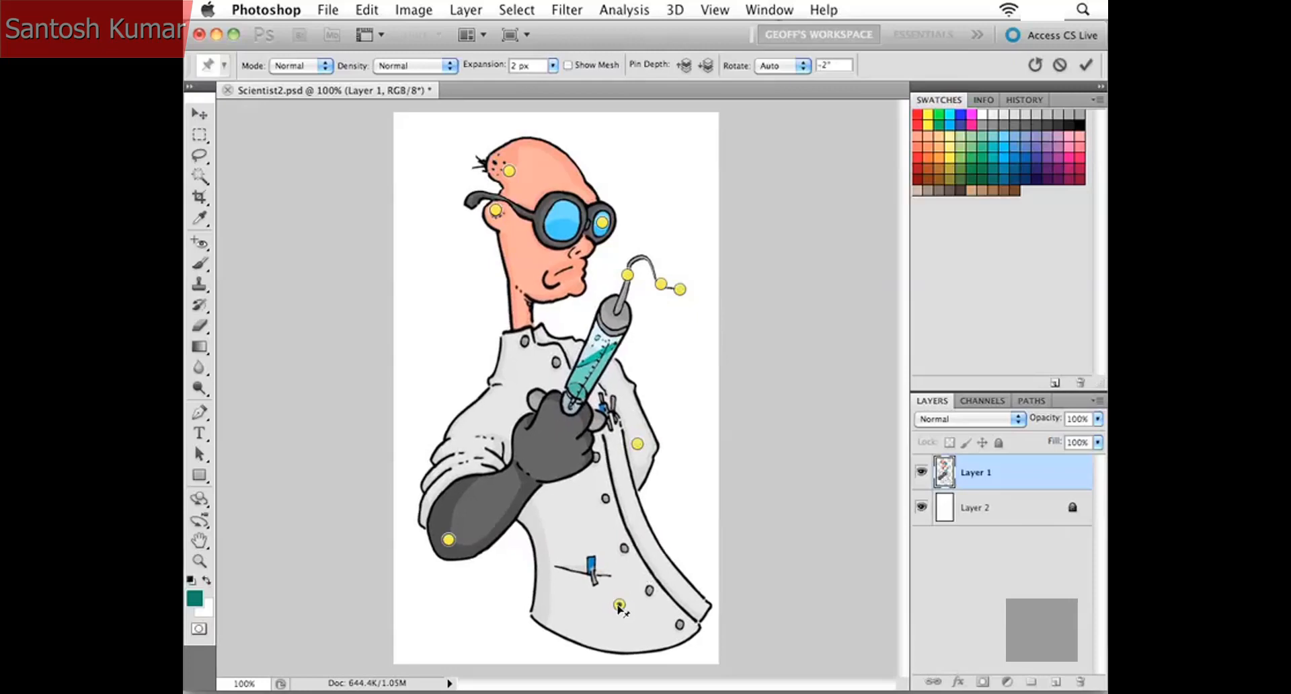
{"action": "left_click_drag", "start_coordinate": [619, 604], "coordinate": [603, 541]}
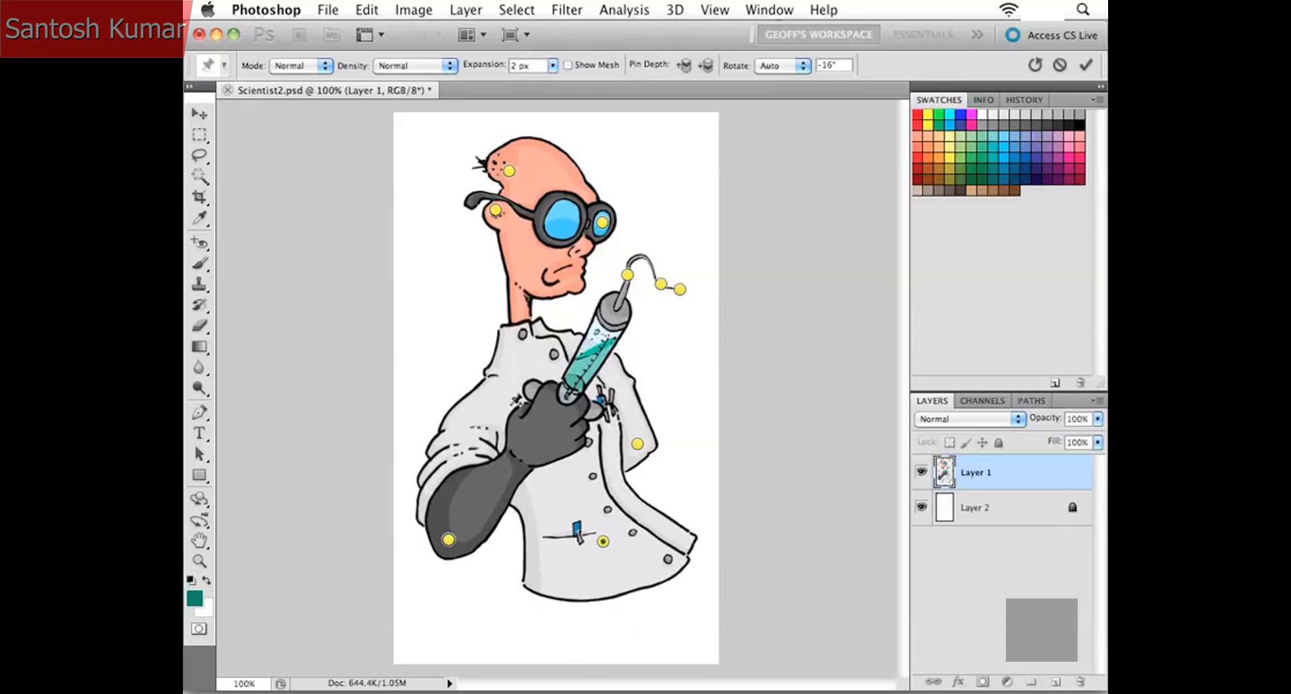
{"action": "left_click", "coordinate": [482, 402]}
{"action": "left_click_drag", "start_coordinate": [482, 401], "coordinate": [464, 374]}
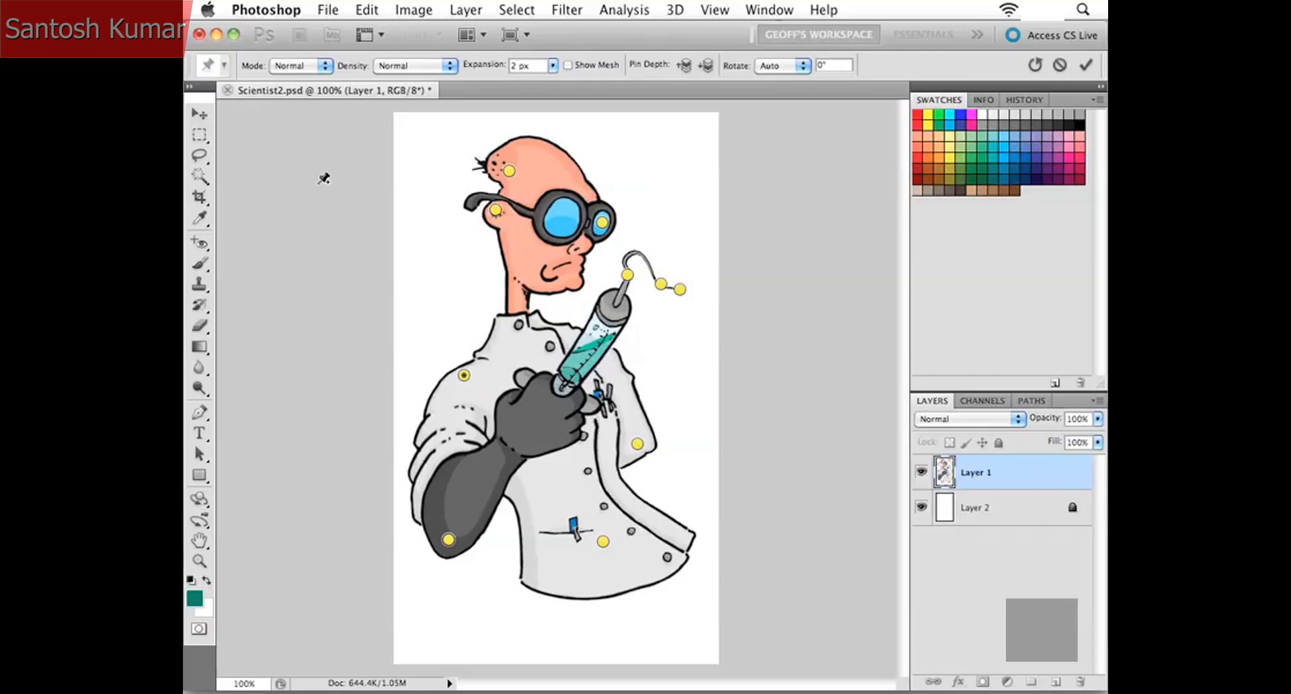
{"action": "left_click", "coordinate": [199, 116]}
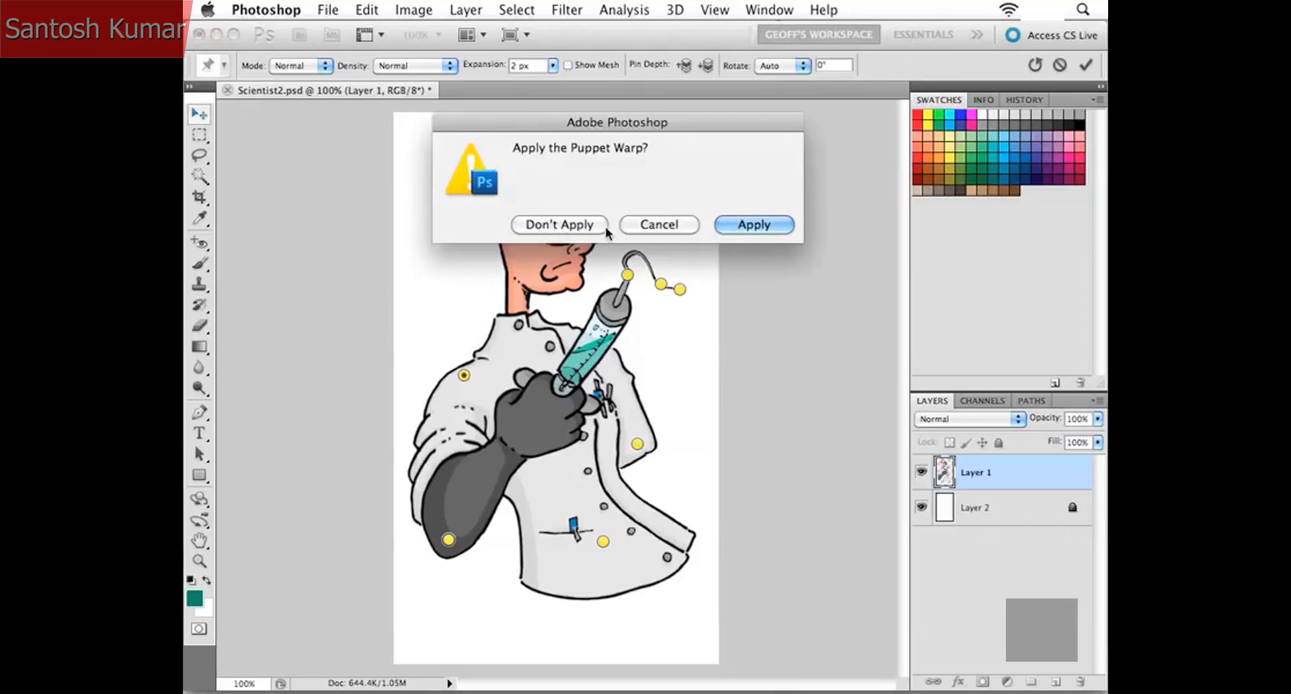
{"action": "left_click", "coordinate": [731, 224]}
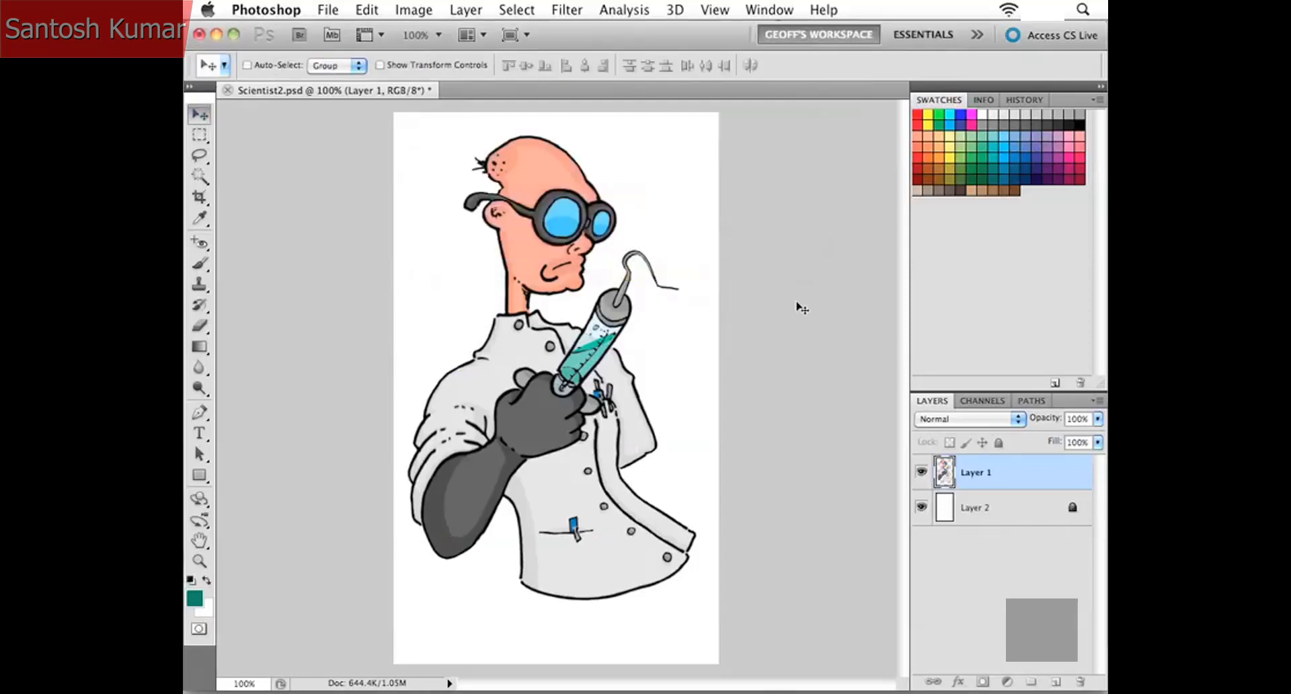